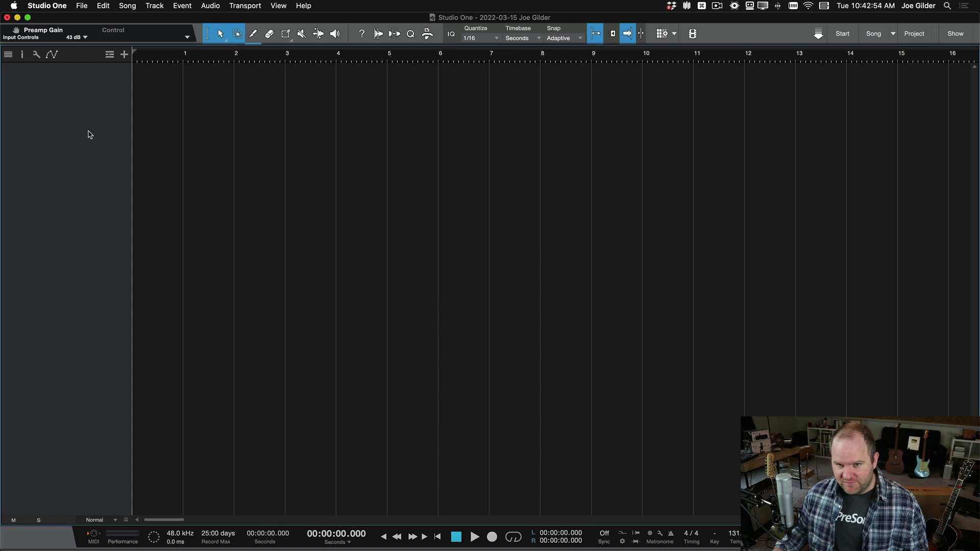
# - Add one mono audio track named Vocal that takes its signal from Input 3
pyautogui.click(151, 4)
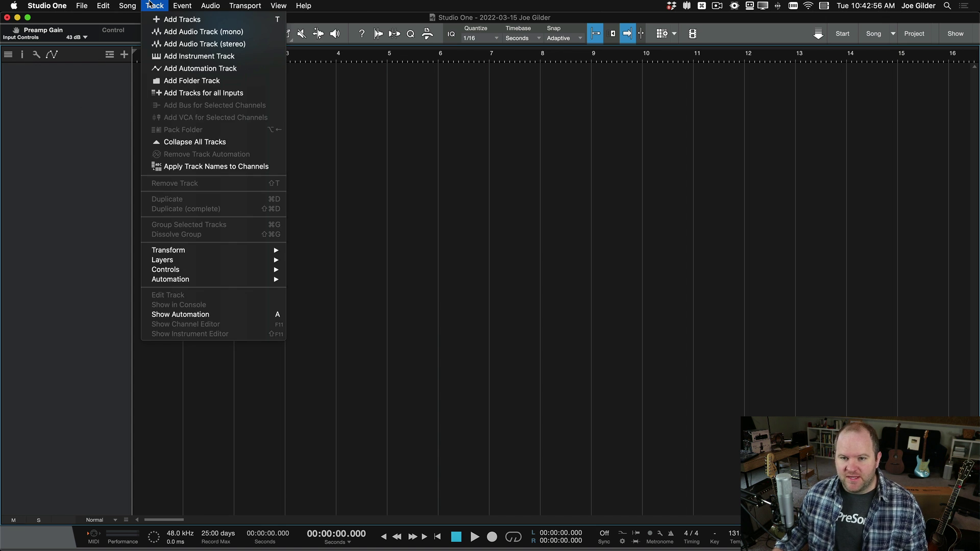
pyautogui.click(183, 20)
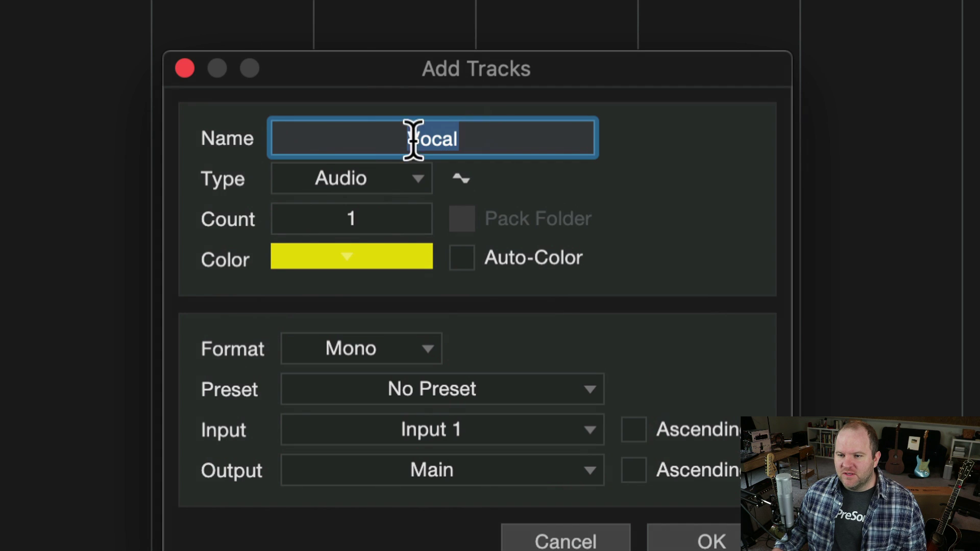
pyautogui.click(442, 424)
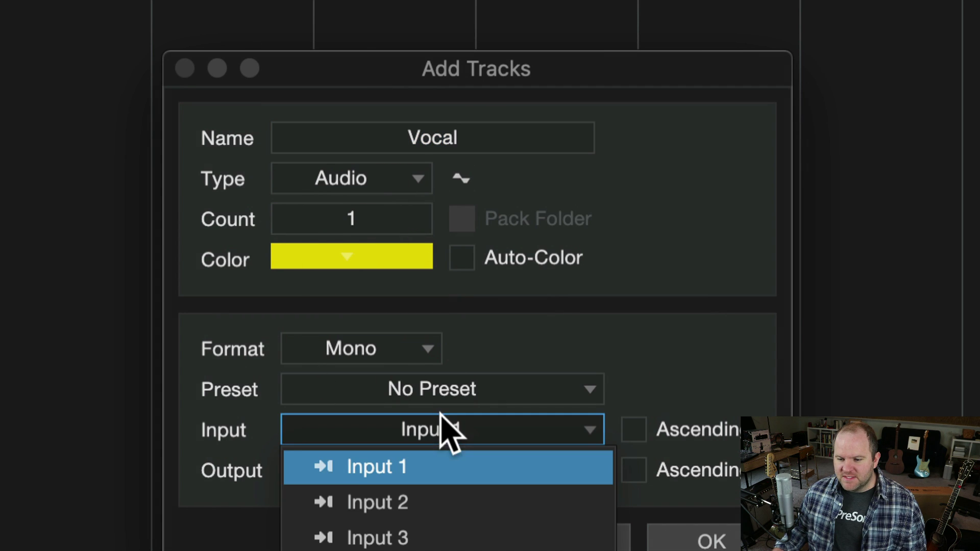
pyautogui.click(400, 536)
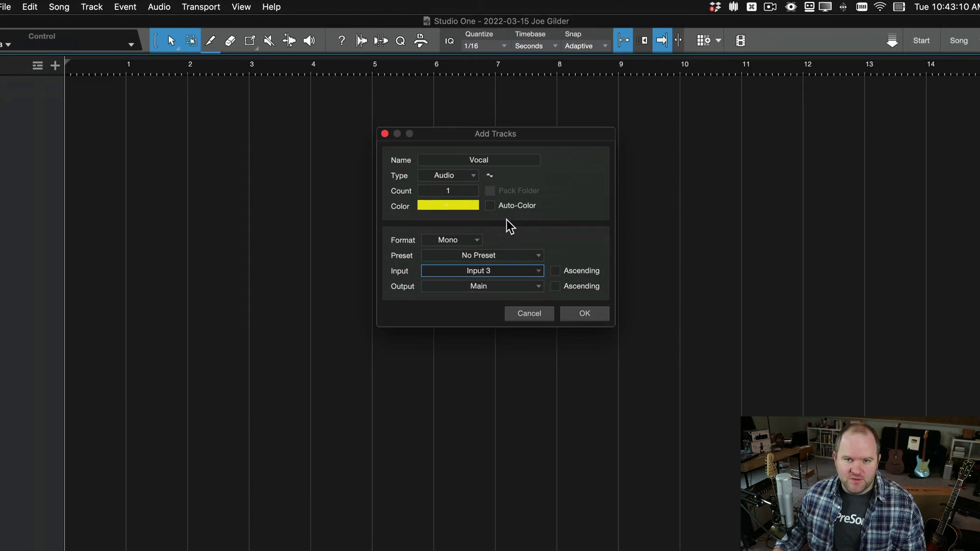
pyautogui.click(585, 313)
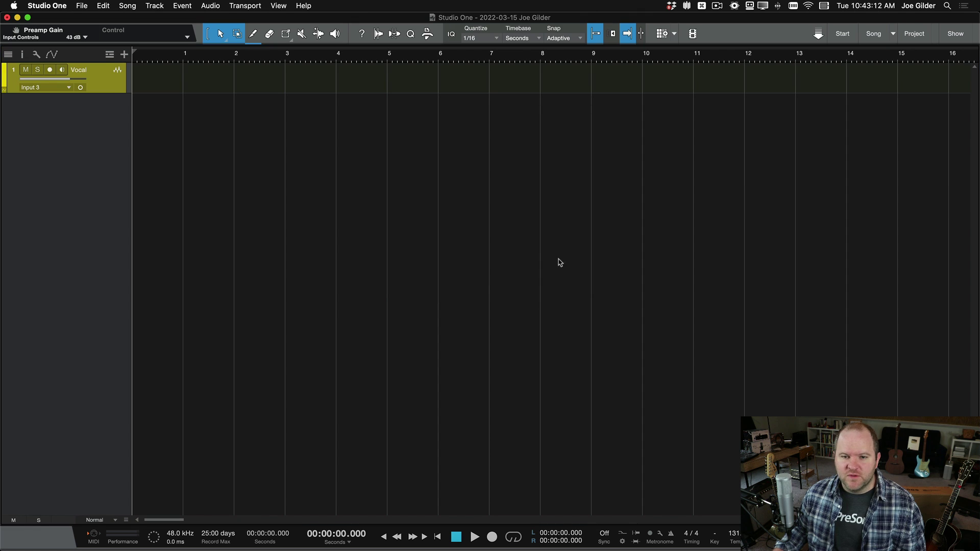
# - Make the Vocal track taller, arm it and record a short vocal clip of about 3.3 seconds
pyautogui.moveTo(109, 93); pyautogui.dragTo(108, 261)
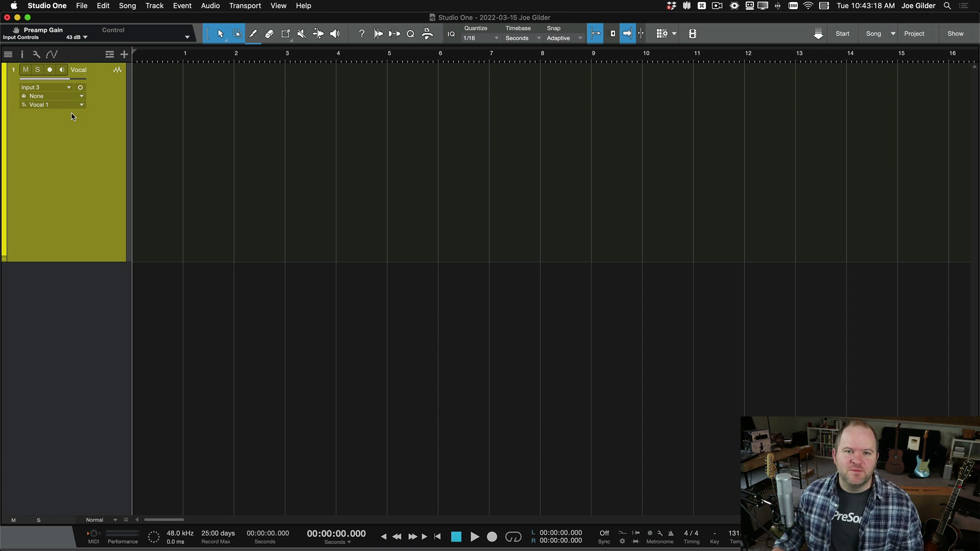
pyautogui.click(51, 70)
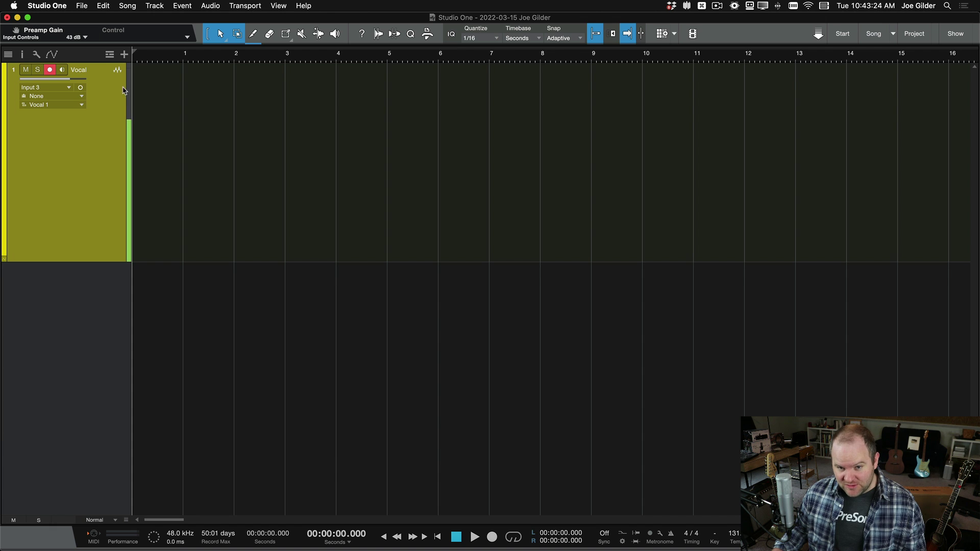
pyautogui.click(492, 538)
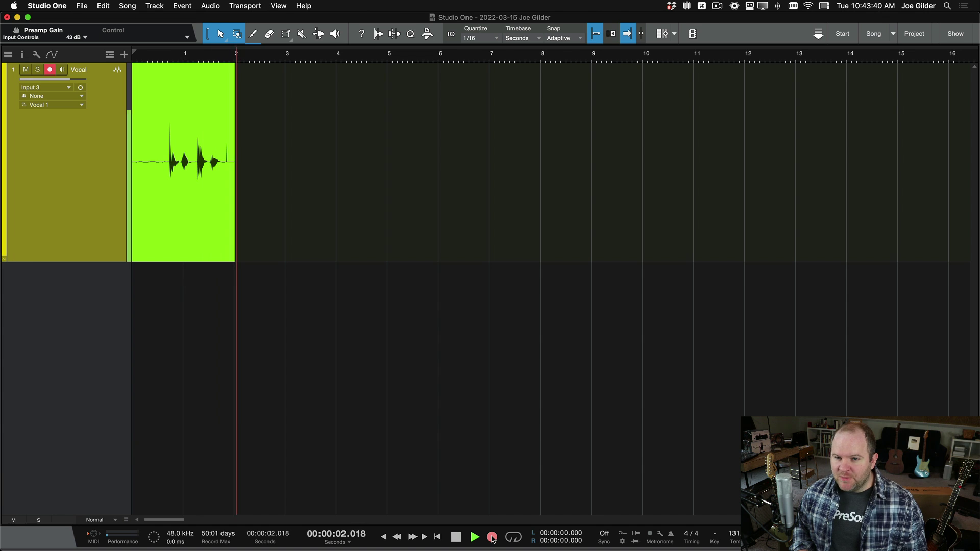
pyautogui.click(492, 537)
pyautogui.press('space')
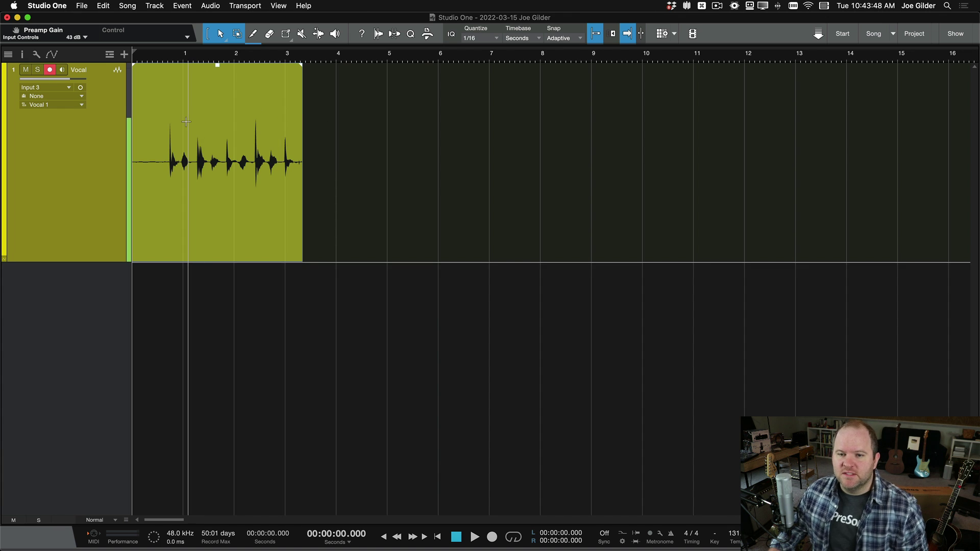
# - Set a loop range from about 0.75 to 2.98 seconds over the recorded clip and turn looping on
pyautogui.scroll(3, 186, 121)
pyautogui.scroll(-2, 185, 122)
pyautogui.scroll(2, 186, 122)
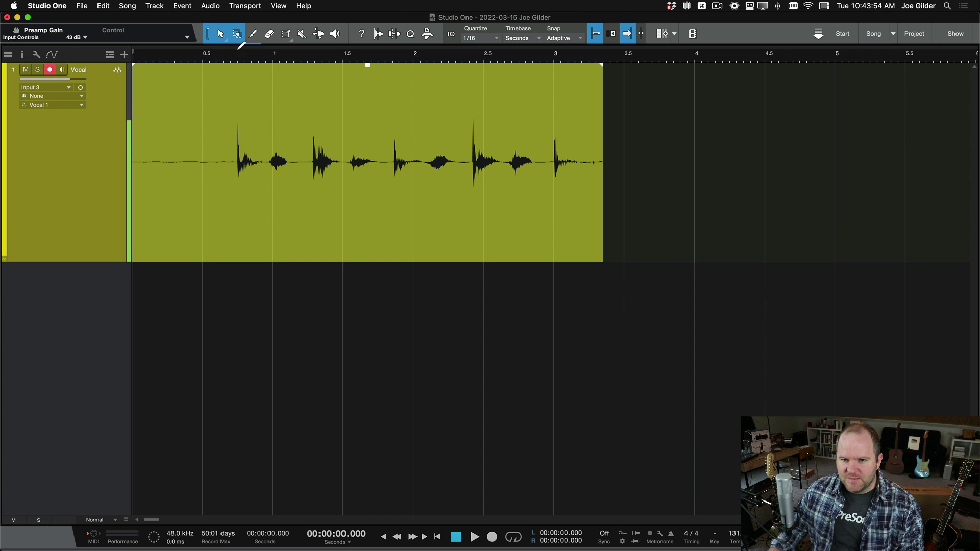
pyautogui.moveTo(245, 47); pyautogui.dragTo(550, 51)
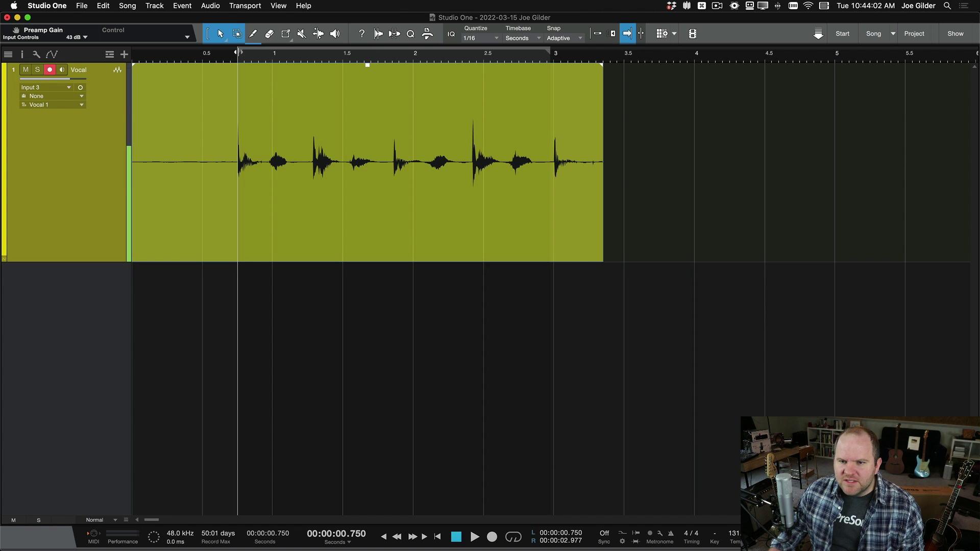
pyautogui.moveTo(225, 54); pyautogui.dragTo(230, 54)
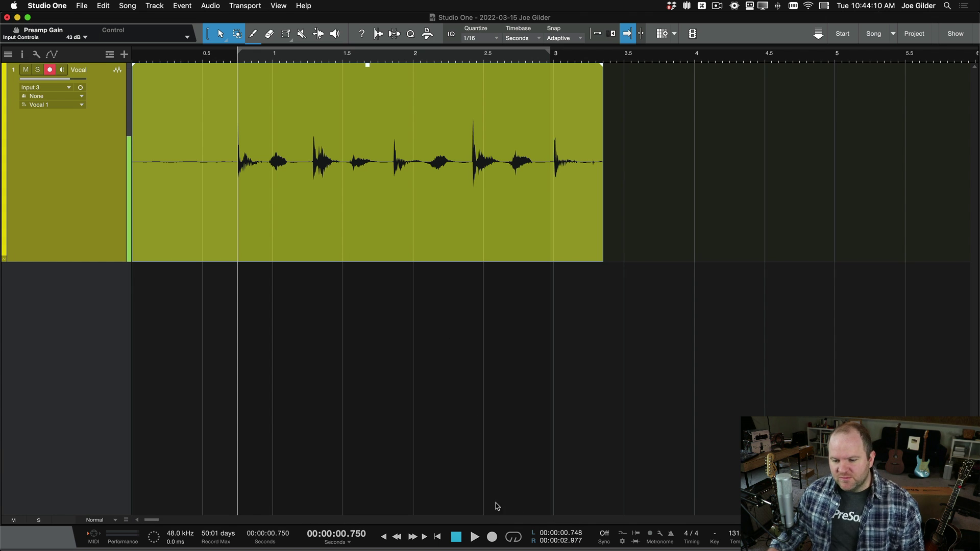
pyautogui.click(513, 537)
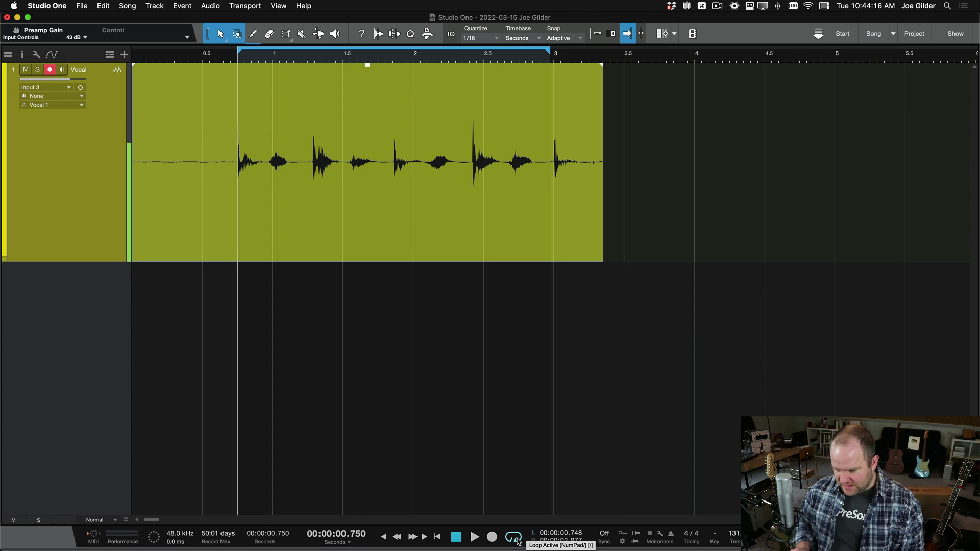
# - Toggle looping off and on several times, leaving it active
pyautogui.press('/')
pyautogui.press('/')
pyautogui.press('/')
pyautogui.press('/')
pyautogui.press('/')
pyautogui.press('/')
pyautogui.press('/')
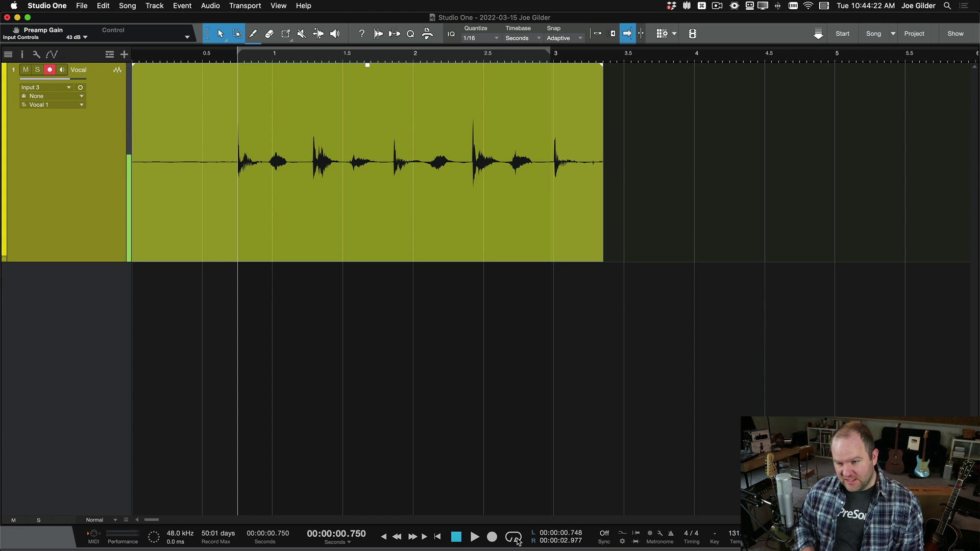
pyautogui.press('/')
pyautogui.press('/')
pyautogui.press('/')
pyautogui.press('/')
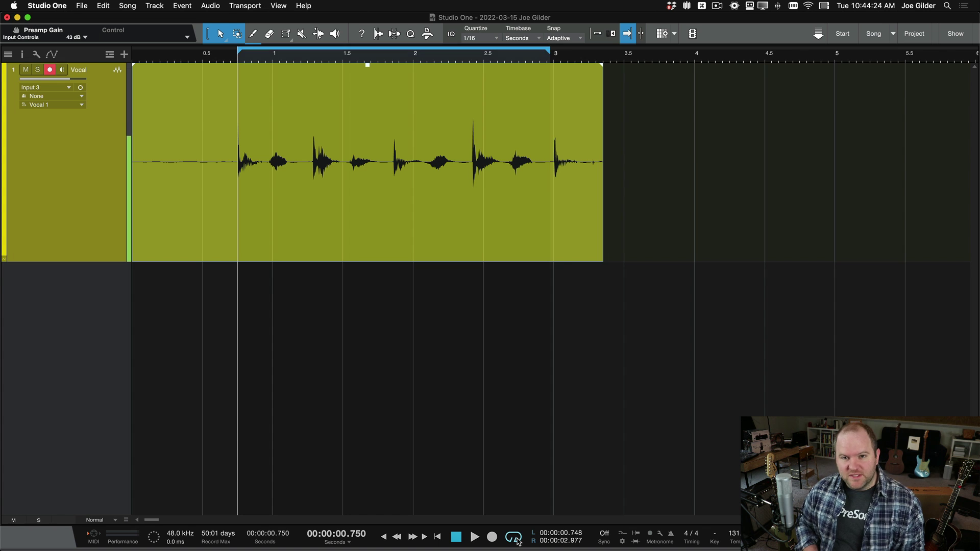
pyautogui.click(517, 541)
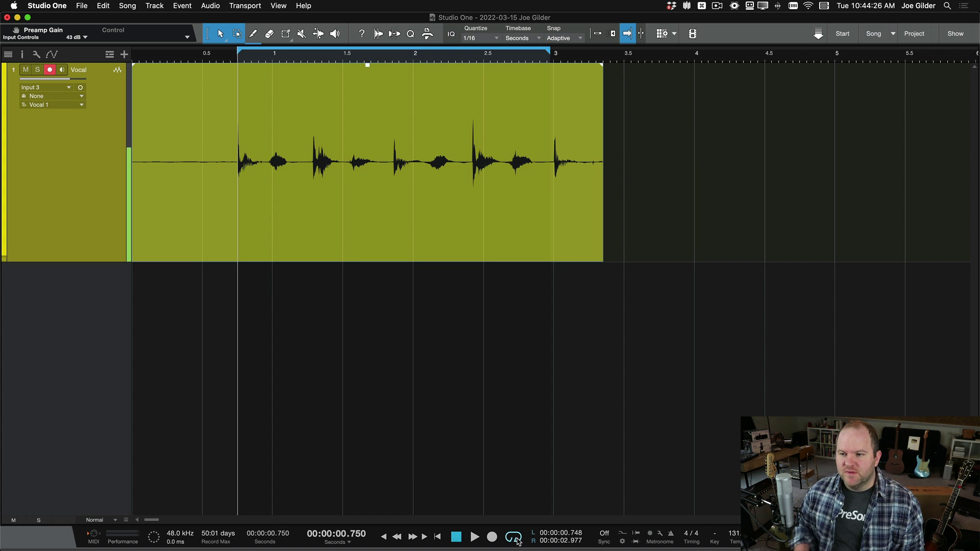
# - Play back the looped section of the clip, stop it and disarm the Vocal track
pyautogui.press('space')
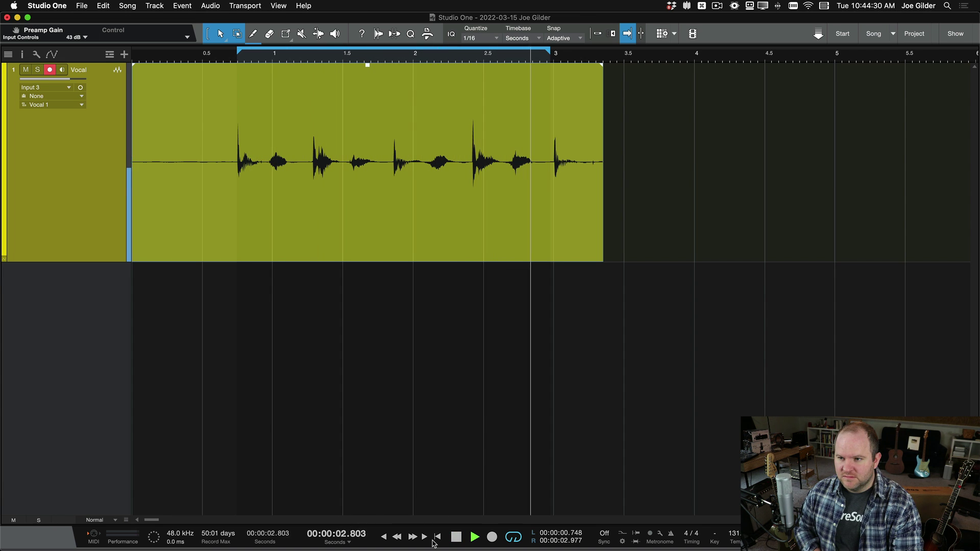
pyautogui.press('space')
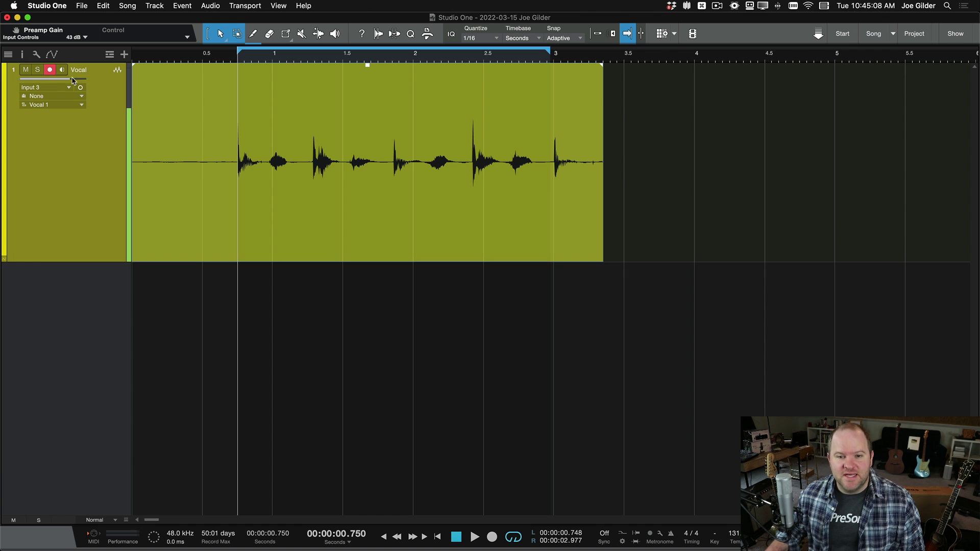
pyautogui.click(50, 70)
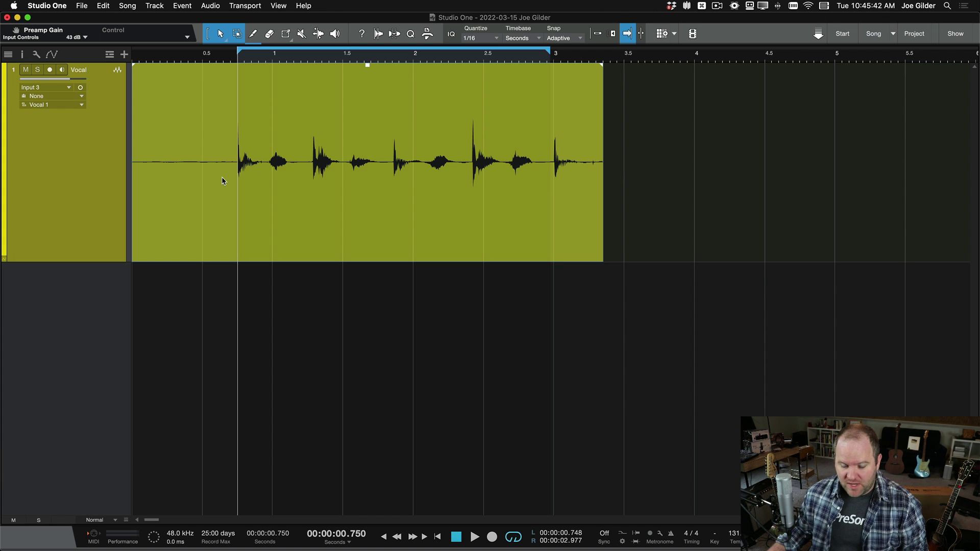
# - Show the mix console with more height and open the effects browser
pyautogui.press('F3')
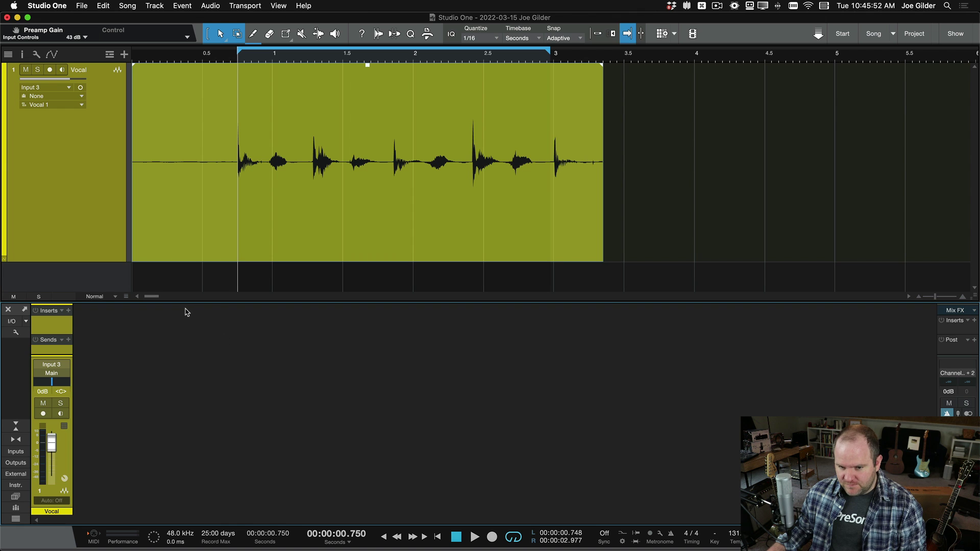
pyautogui.moveTo(190, 302); pyautogui.dragTo(191, 260)
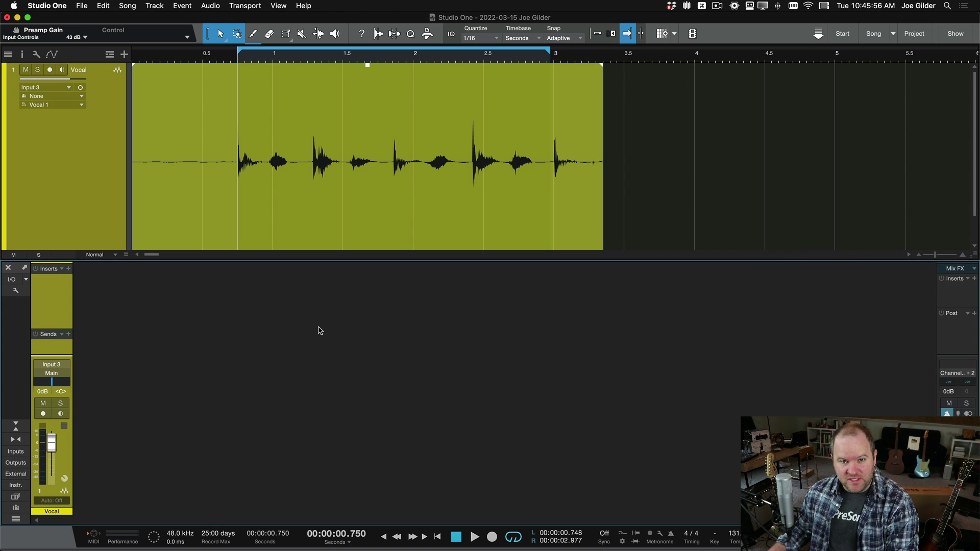
pyautogui.press('F5')
pyautogui.scroll(-5, 869, 101)
pyautogui.scroll(5, 869, 100)
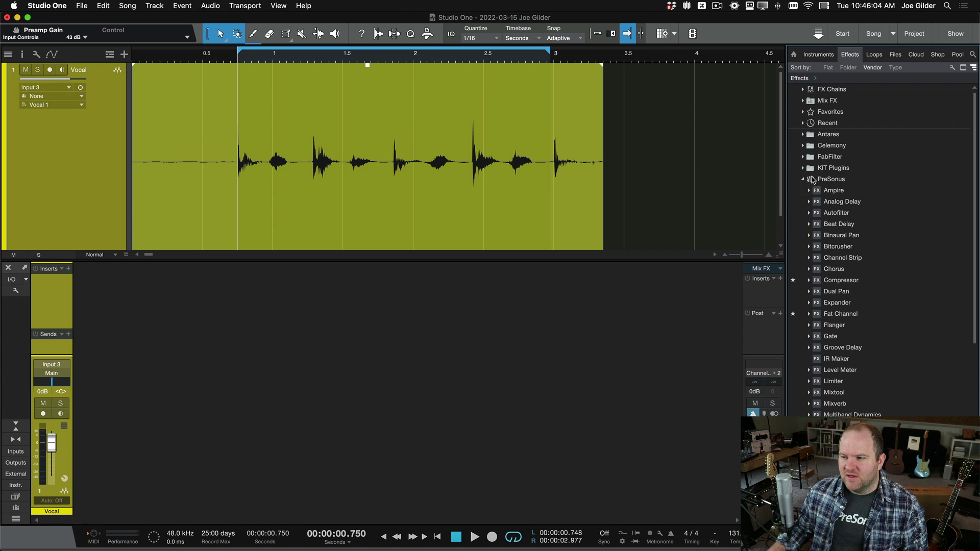
# - Look through the PreSonus effects for reverbs, checking the Room Reverb and Mixverb entries
pyautogui.click(810, 178)
pyautogui.click(812, 178)
pyautogui.scroll(-6, 837, 191)
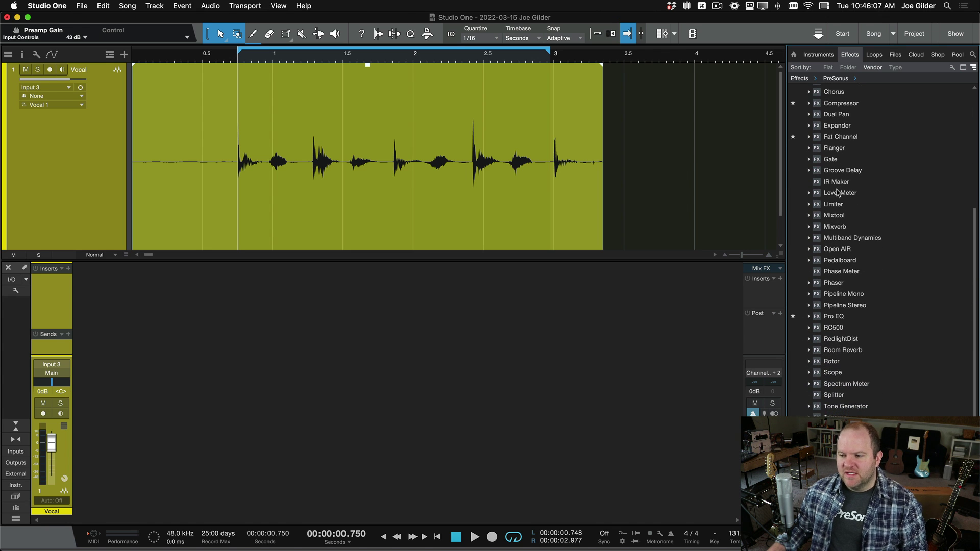
pyautogui.click(834, 352)
pyautogui.click(832, 352)
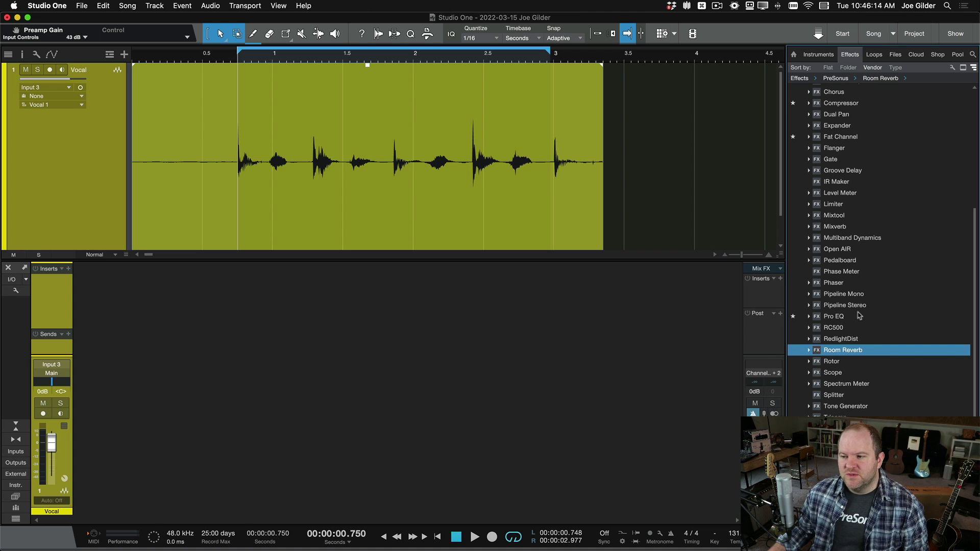
pyautogui.click(840, 227)
pyautogui.click(839, 227)
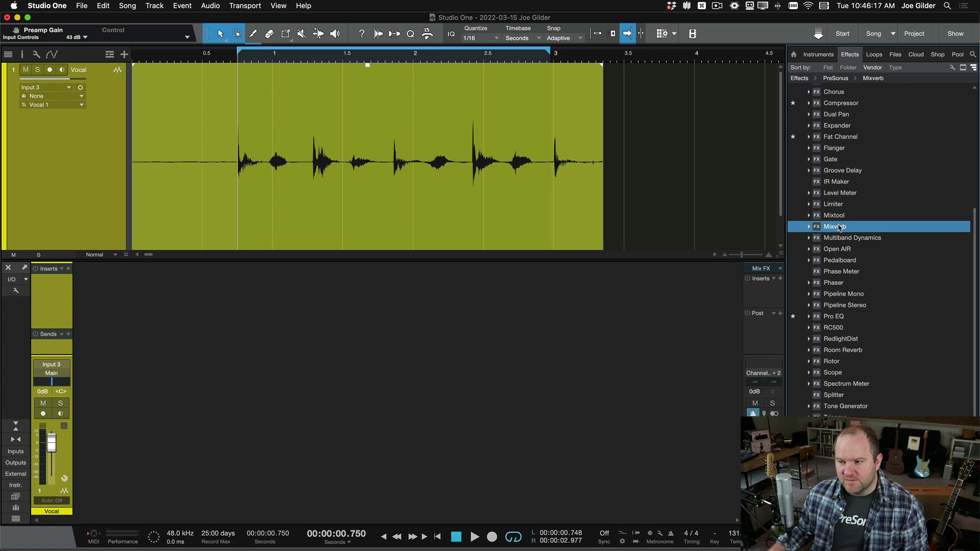
# - Insert Room Reverb with the Flat Plate preset on the Vocal track
pyautogui.click(829, 351)
pyautogui.scroll(-10, 857, 386)
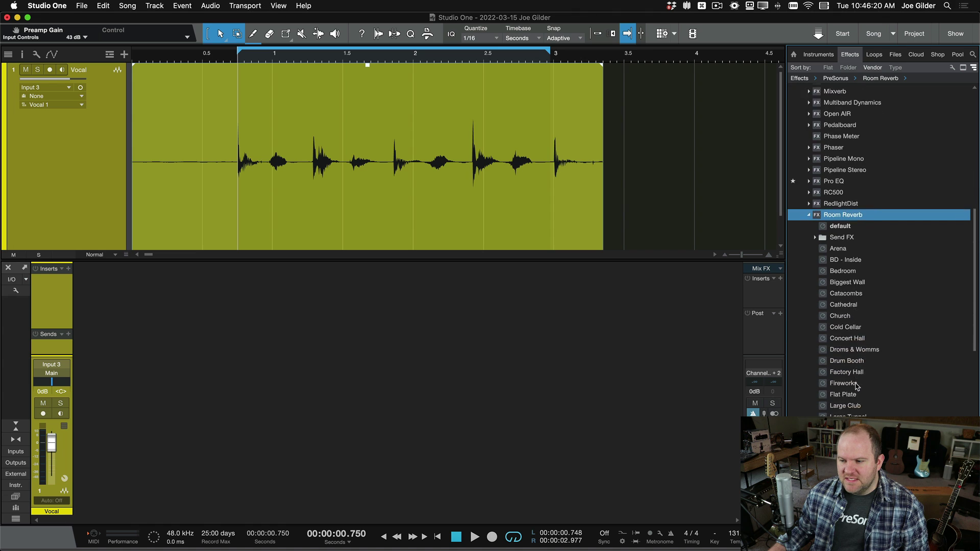
pyautogui.scroll(-3, 857, 386)
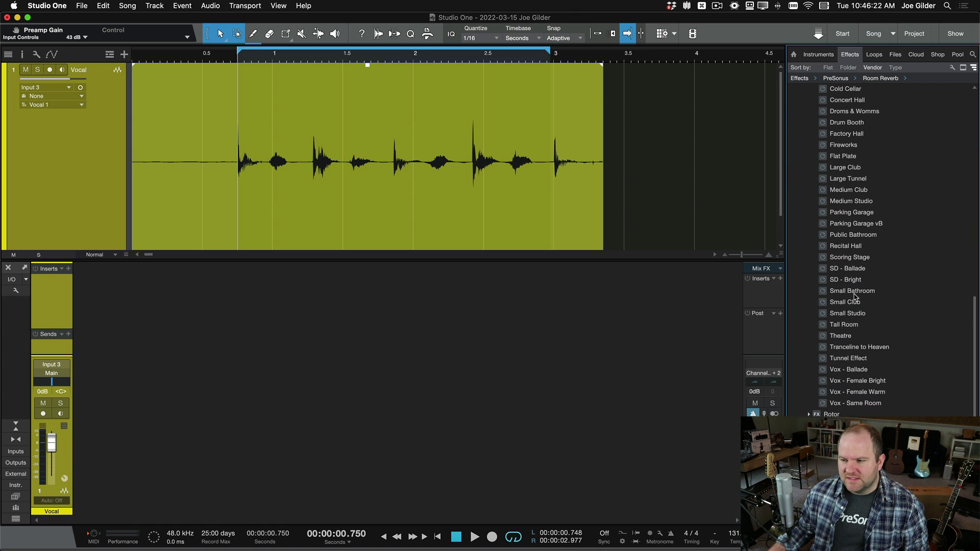
pyautogui.click(838, 158)
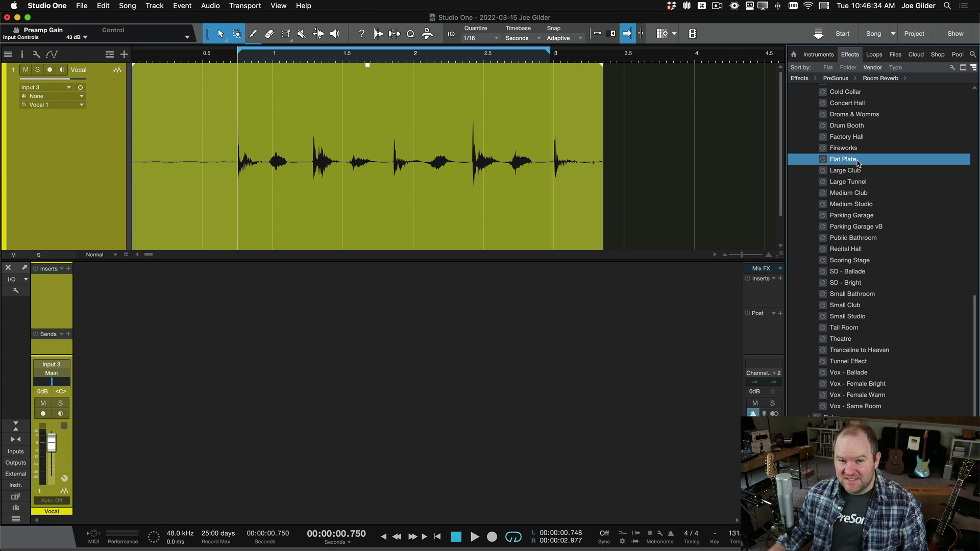
pyautogui.moveTo(857, 162); pyautogui.dragTo(443, 157)
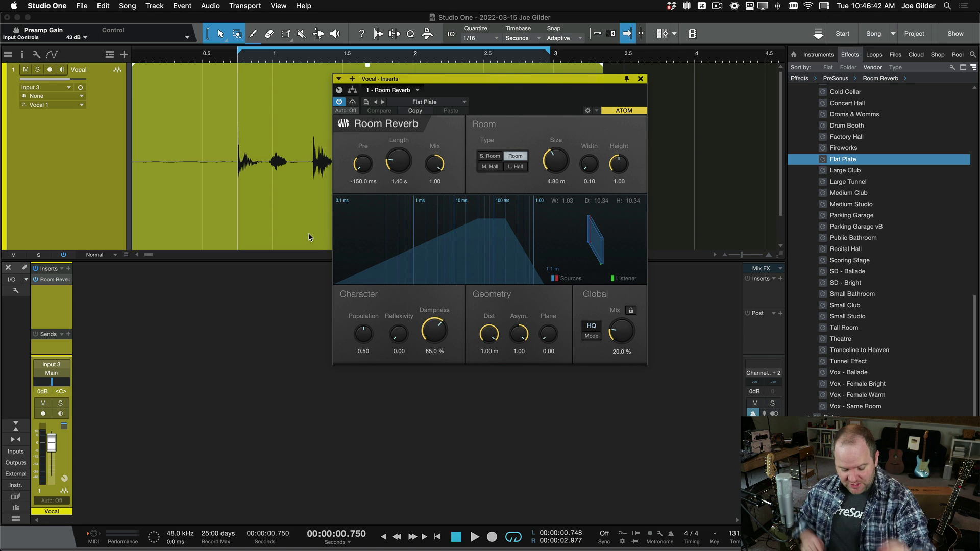
# - Audition the looped vocal with the reverb twice, moving the Room Reverb window off the clip's end between plays
pyautogui.press('space')
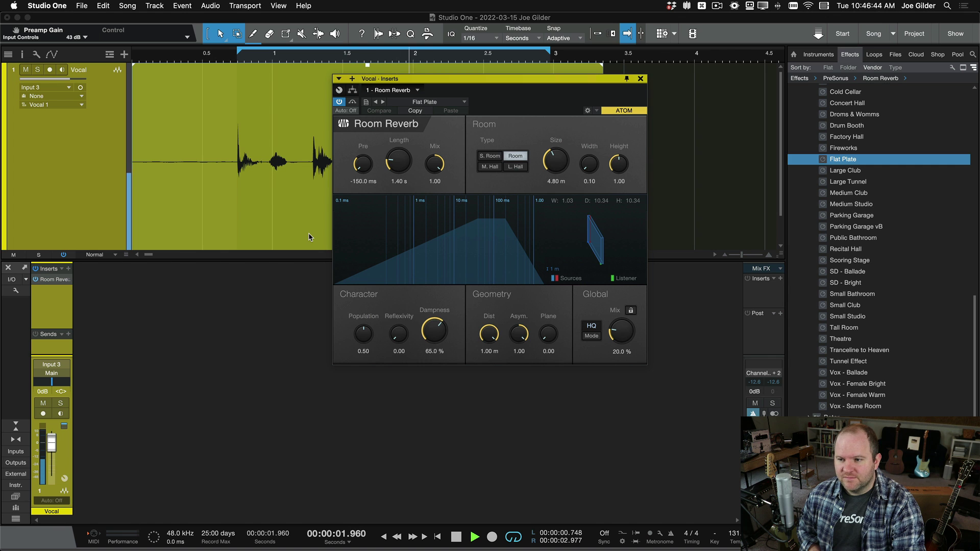
pyautogui.press('space')
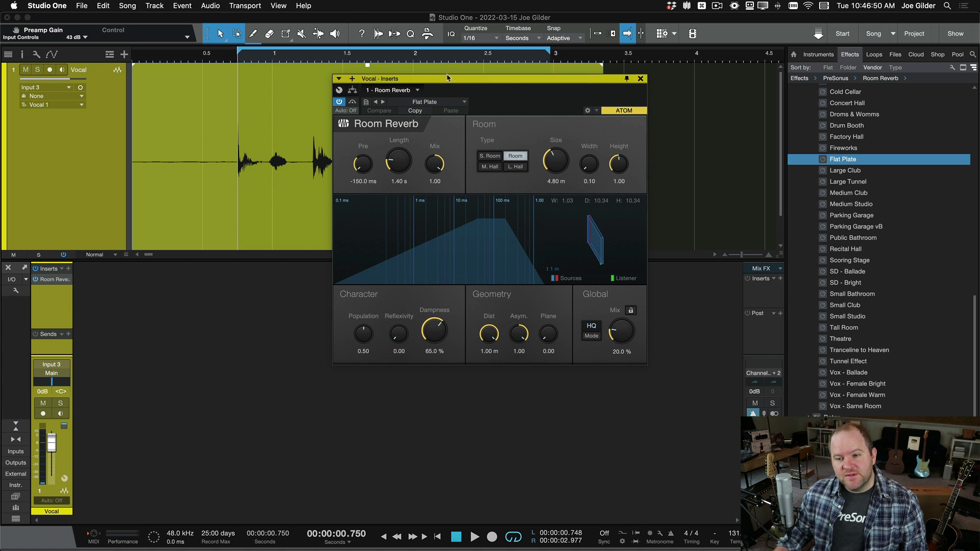
pyautogui.moveTo(437, 81); pyautogui.dragTo(350, 99)
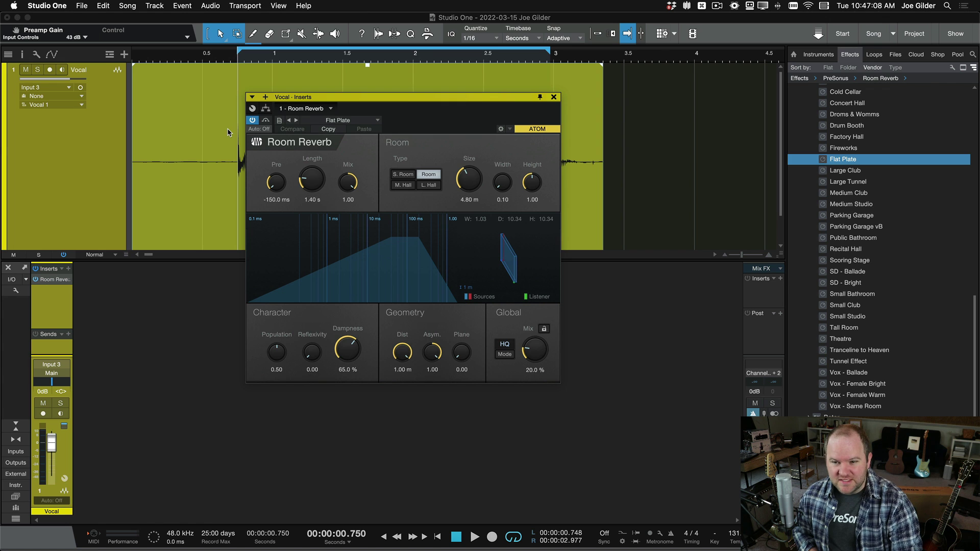
pyautogui.press('space')
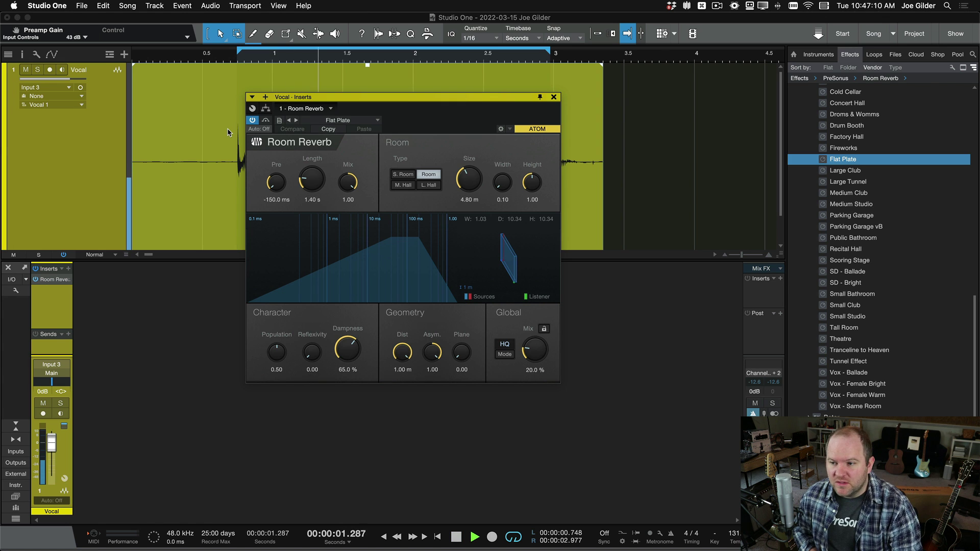
pyautogui.press('space')
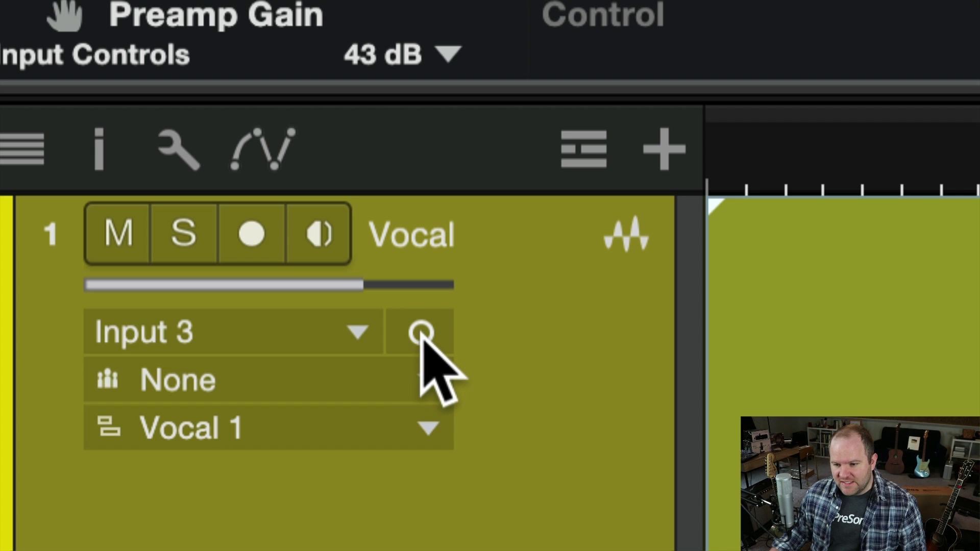
# - Switch the Vocal track's channel mode from mono to stereo
pyautogui.click(421, 336)
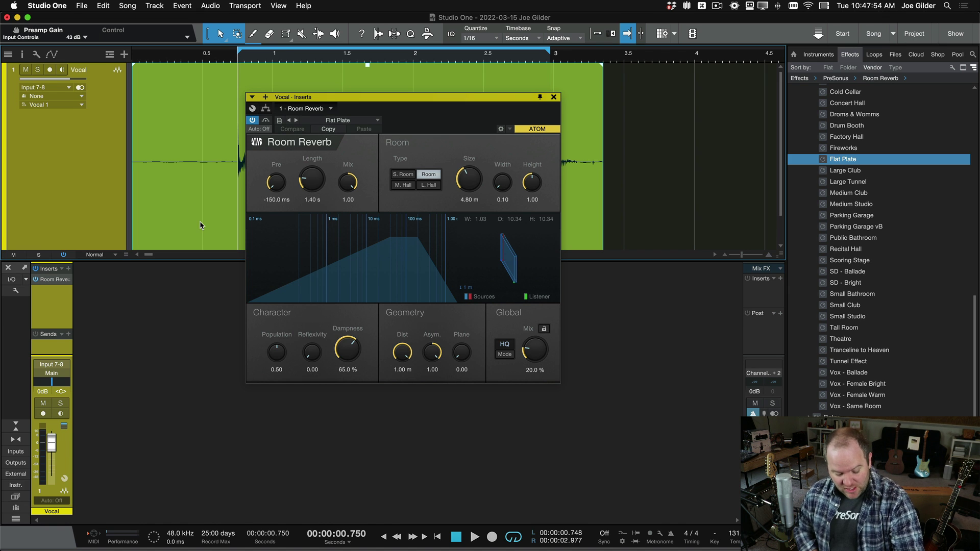
# - Audition the looped vocal and its reverb with the Vocal track in stereo mode
pyautogui.press('space')
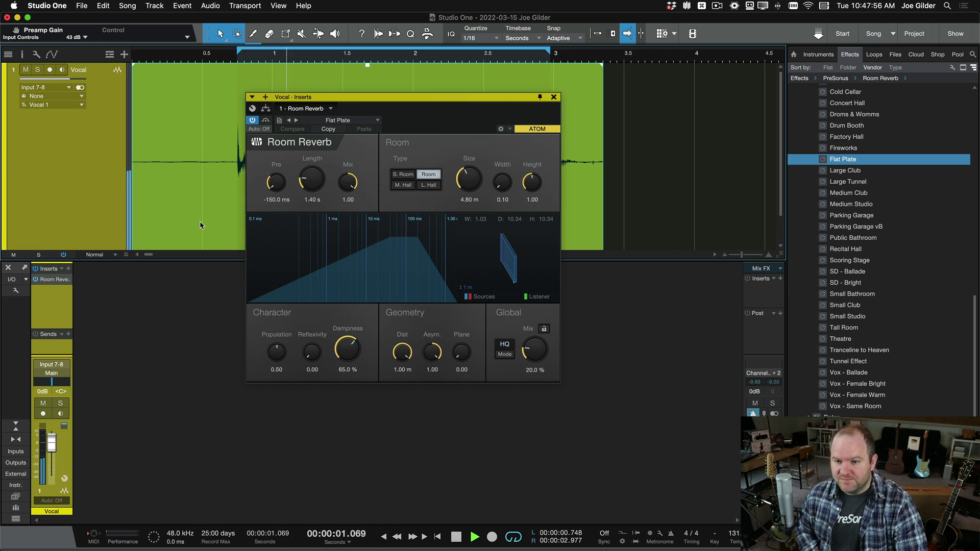
pyautogui.press('space')
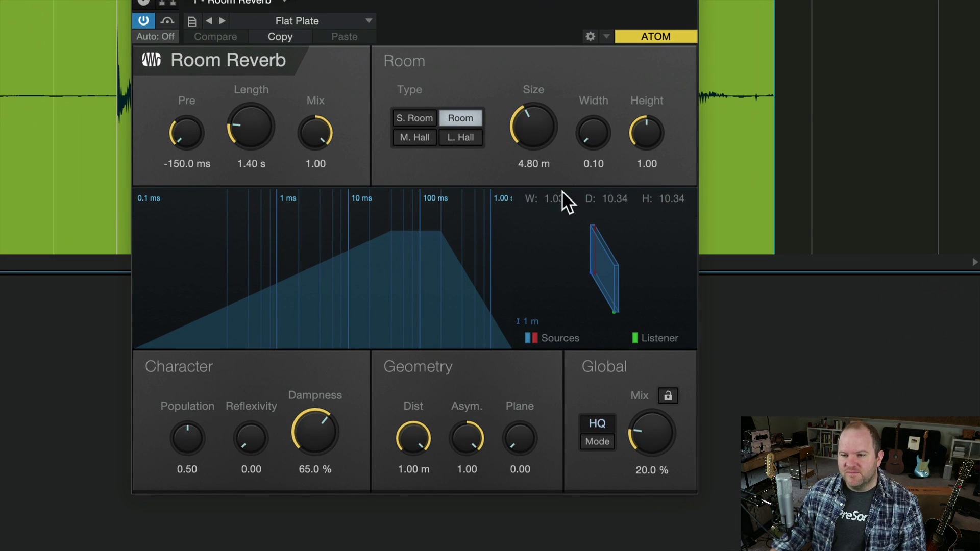
# - Try the Room Reverb's global mix at 100% and 0%, set it to 24.5%, and set the reverb length to 5.30 s
pyautogui.moveTo(645, 425); pyautogui.dragTo(646, 250)
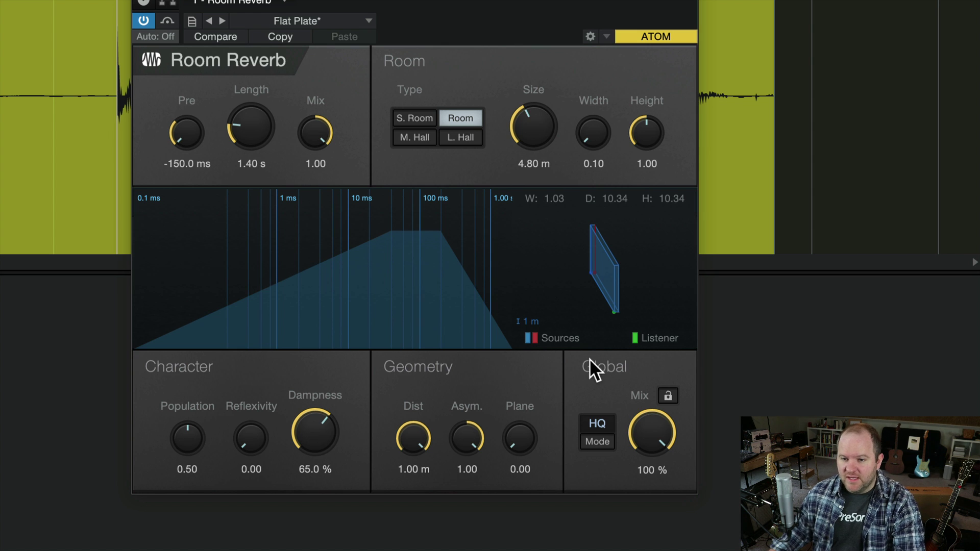
pyautogui.moveTo(655, 427); pyautogui.dragTo(623, 550)
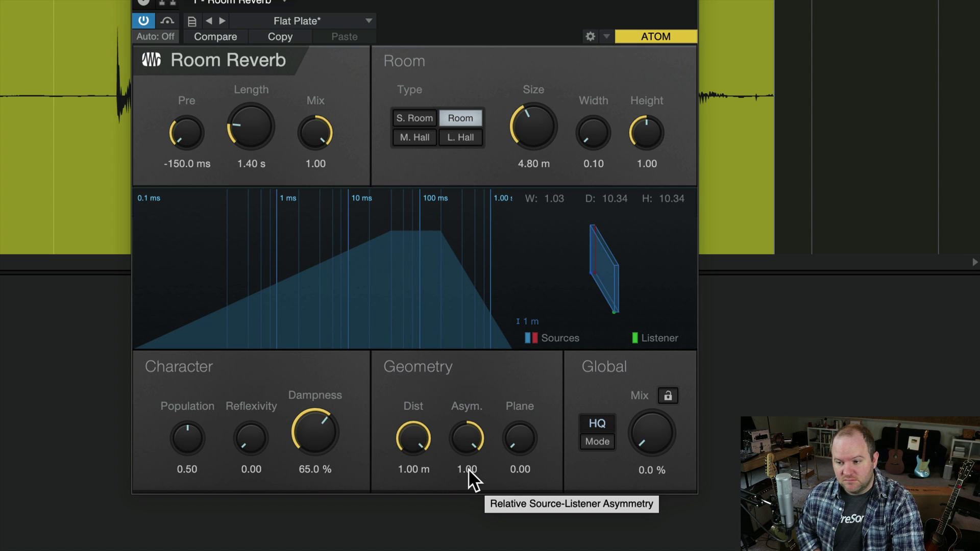
pyautogui.moveTo(653, 433); pyautogui.dragTo(643, 379)
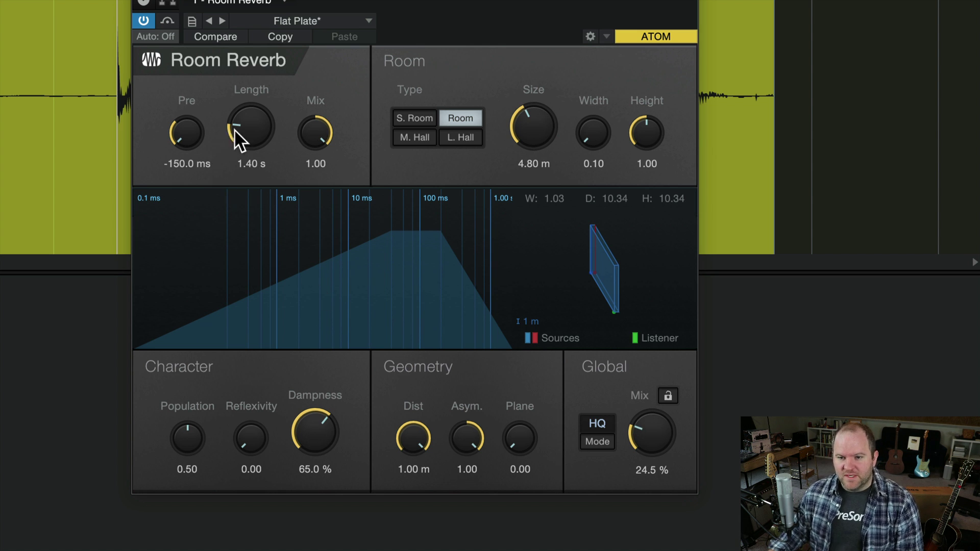
pyautogui.moveTo(235, 129); pyautogui.dragTo(233, 118)
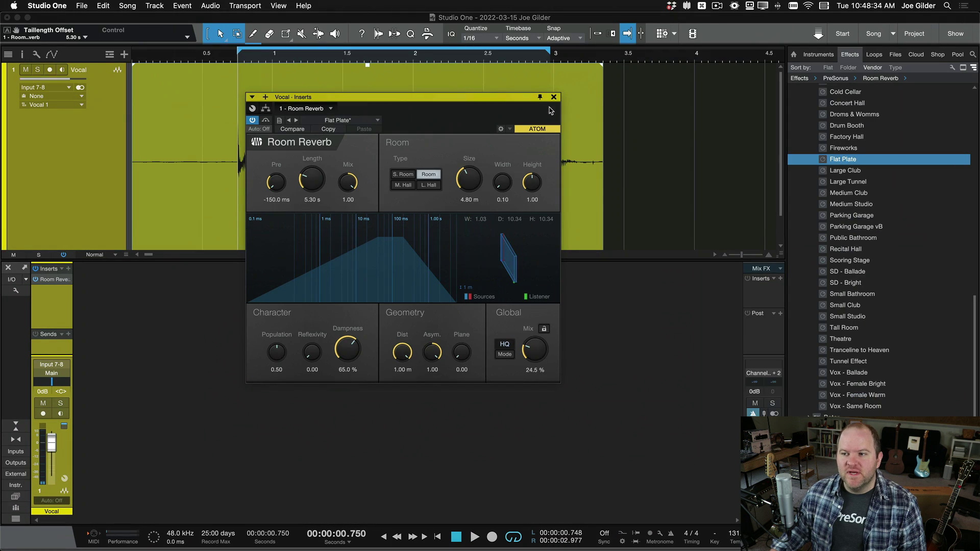
pyautogui.click(553, 98)
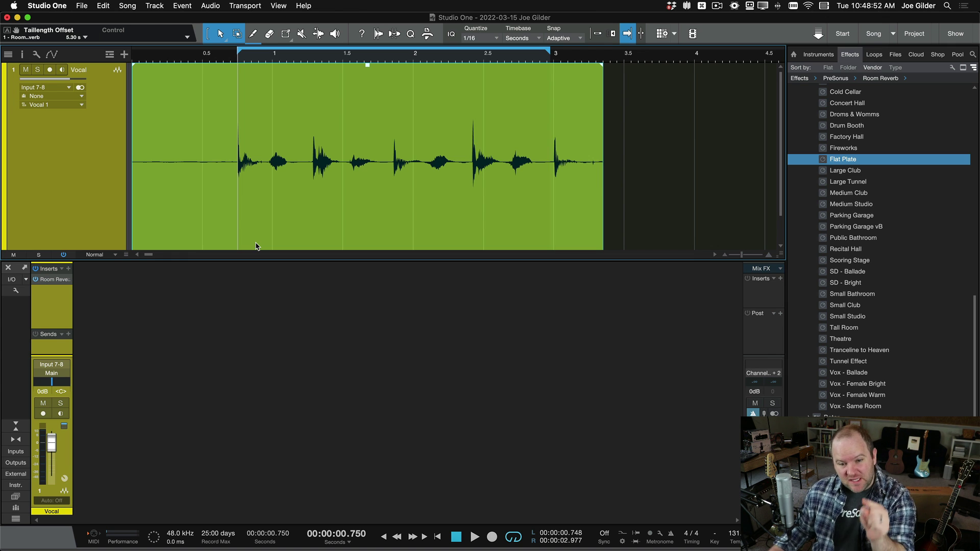
# - Duplicate the Vocal track nine times, including its Room Reverb insert
pyautogui.click(62, 311)
pyautogui.click(91, 151)
pyautogui.hotkey('shift', 'd')
pyautogui.hotkey('shift', 'd')
pyautogui.hotkey('shift', 'd')
pyautogui.hotkey('shift', 'd')
pyautogui.hotkey('shift', 'd')
pyautogui.hotkey('shift', 'd')
pyautogui.hotkey('shift', 'd')
pyautogui.hotkey('shift', 'd')
pyautogui.hotkey('shift', 'd')
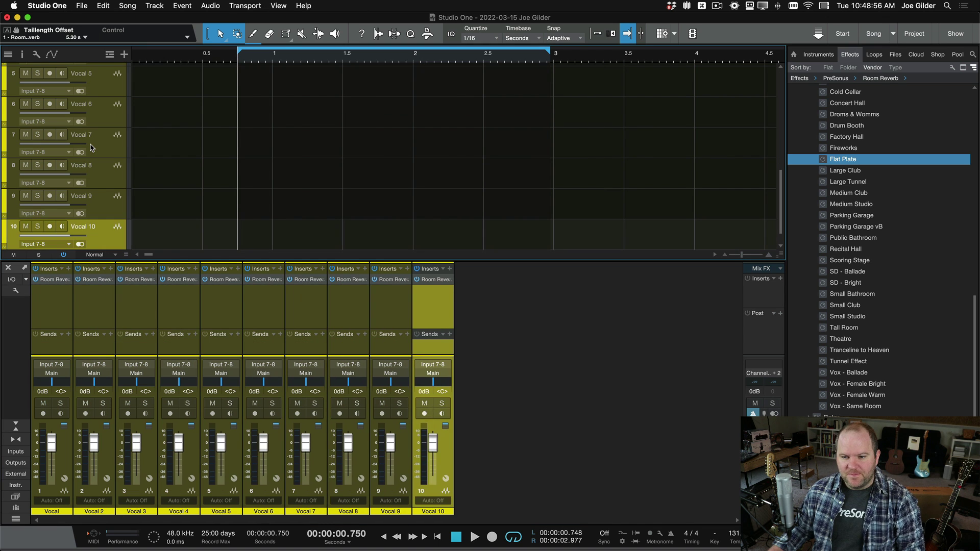
# - Look through the duplicated vocal channels one by one, ending on Vocal 10, to compare their inserted reverbs
pyautogui.click(72, 303)
pyautogui.click(80, 304)
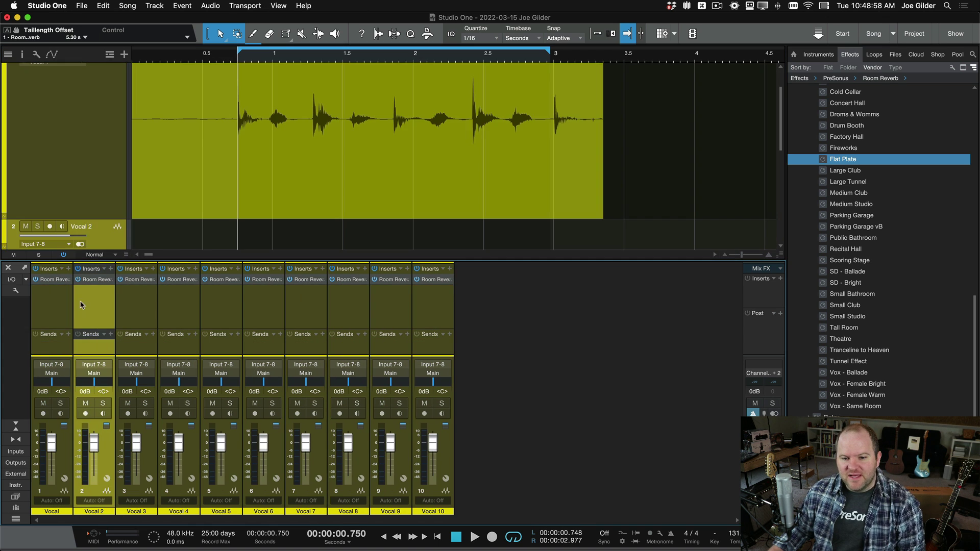
pyautogui.click(121, 306)
pyautogui.click(184, 320)
pyautogui.click(226, 319)
pyautogui.click(269, 320)
pyautogui.click(306, 319)
pyautogui.click(356, 319)
pyautogui.click(408, 320)
pyautogui.click(428, 319)
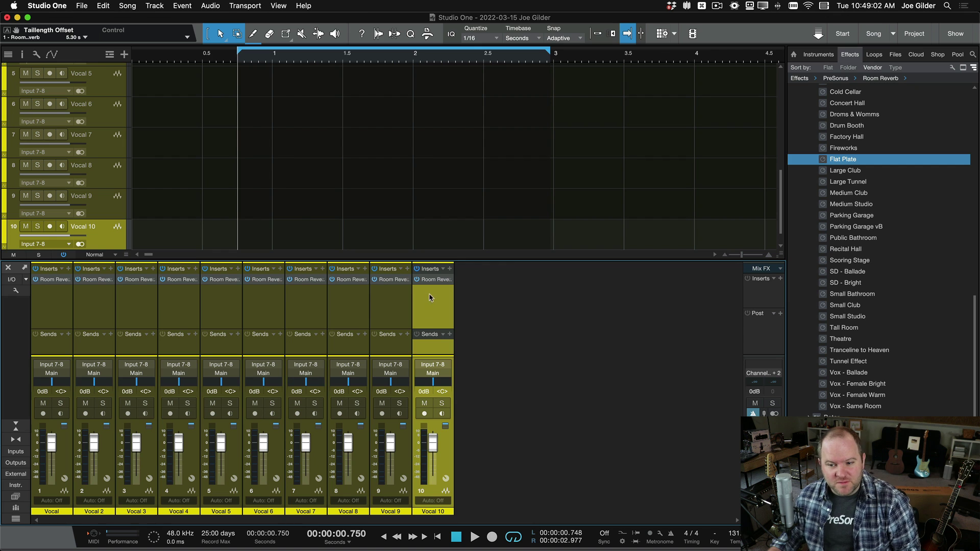
# - Set the Room Reverb's global mix to 35.5% on Vocal 10 and to 40.5% on Vocal 9 and Vocal 8
pyautogui.click(431, 279)
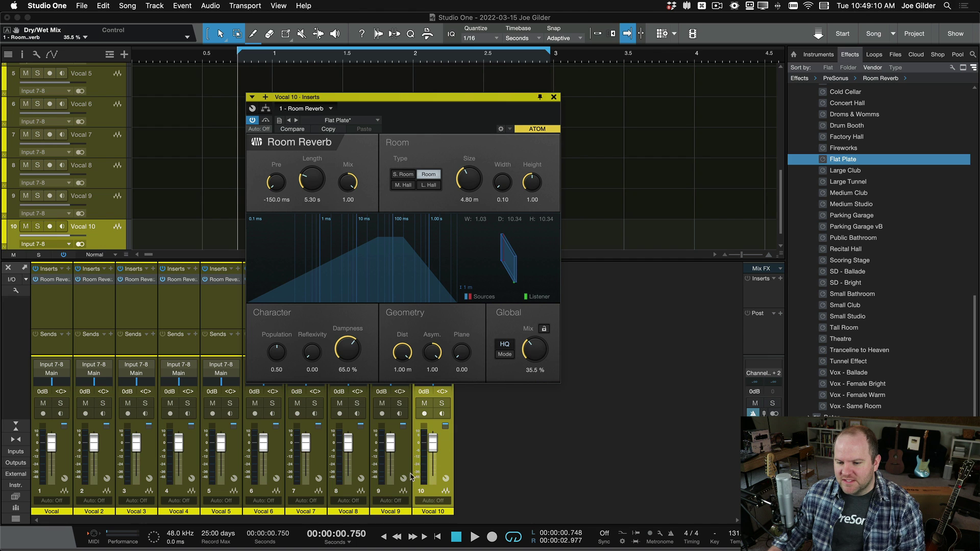
pyautogui.click(403, 492)
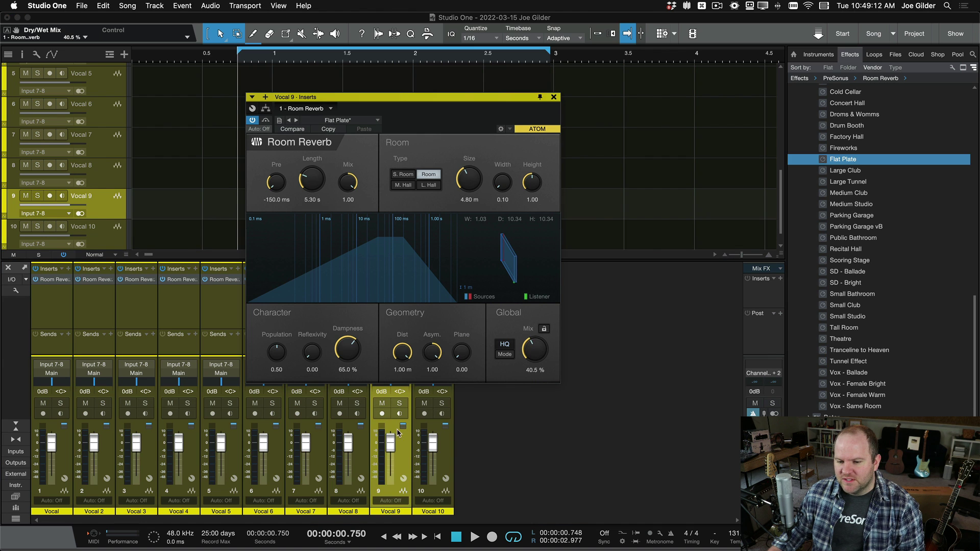
pyautogui.click(355, 494)
pyautogui.moveTo(533, 357); pyautogui.dragTo(533, 322)
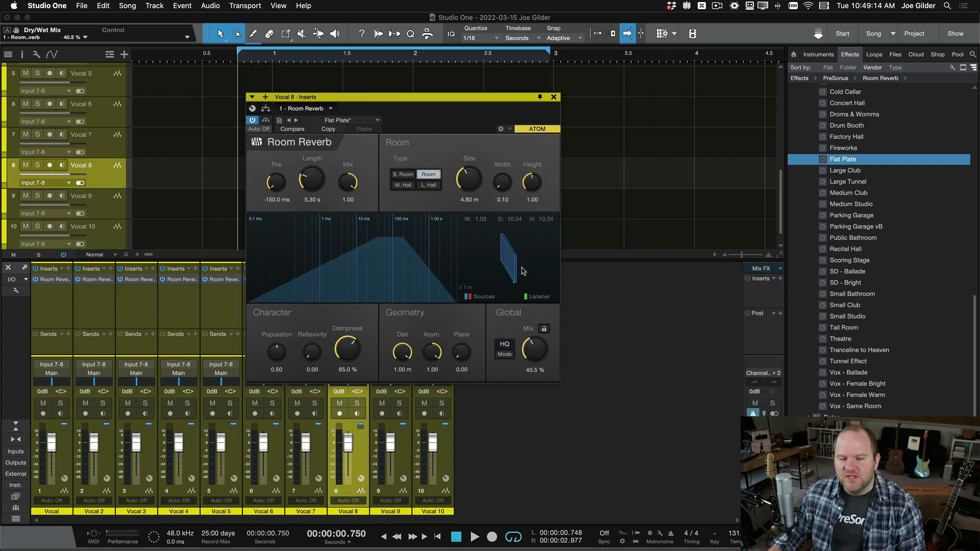
pyautogui.click(553, 96)
# - Delete the duplicate tracks Vocal 2 through Vocal 10 together
pyautogui.click(83, 335)
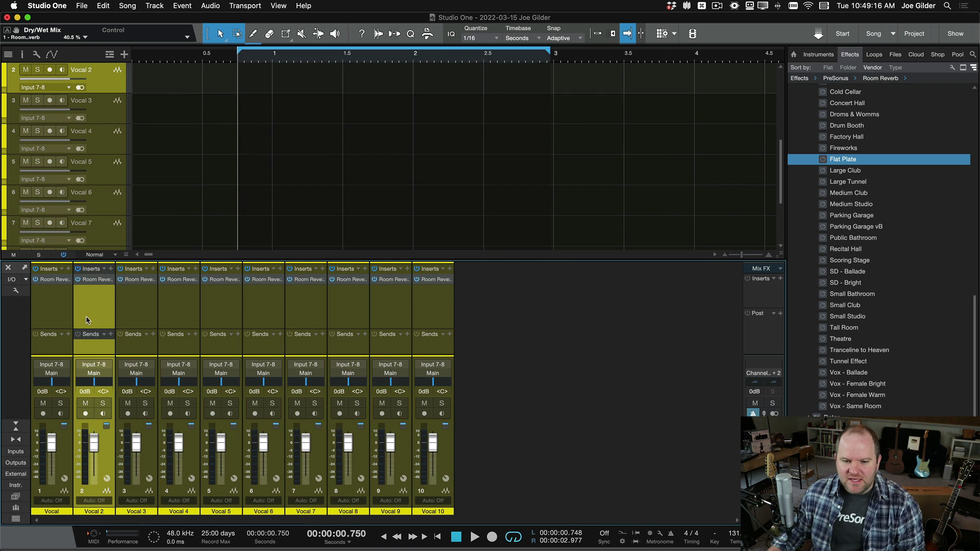
pyautogui.keyDown('shift'); pyautogui.click(431, 316); pyautogui.keyUp('shift')
pyautogui.rightClick(430, 315)
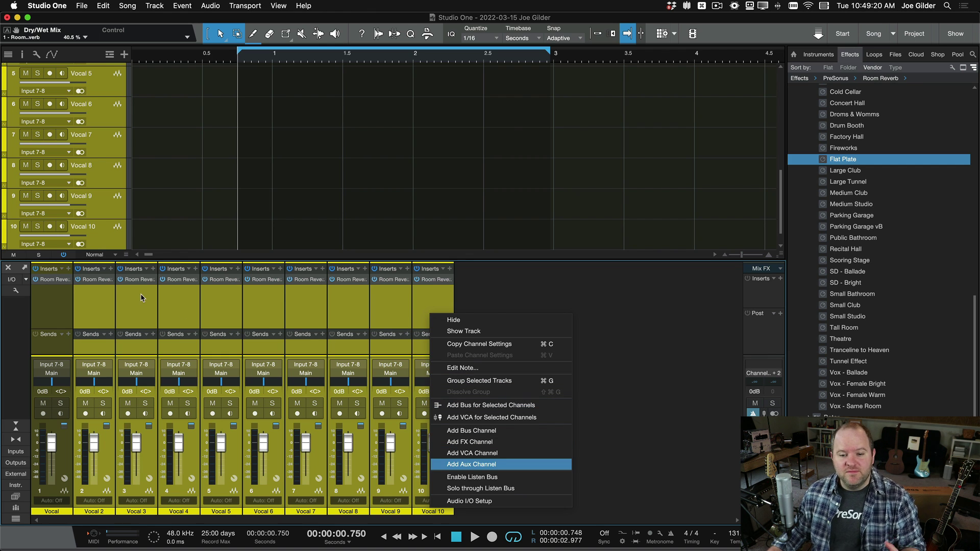
pyautogui.click(114, 301)
pyautogui.press('Delete')
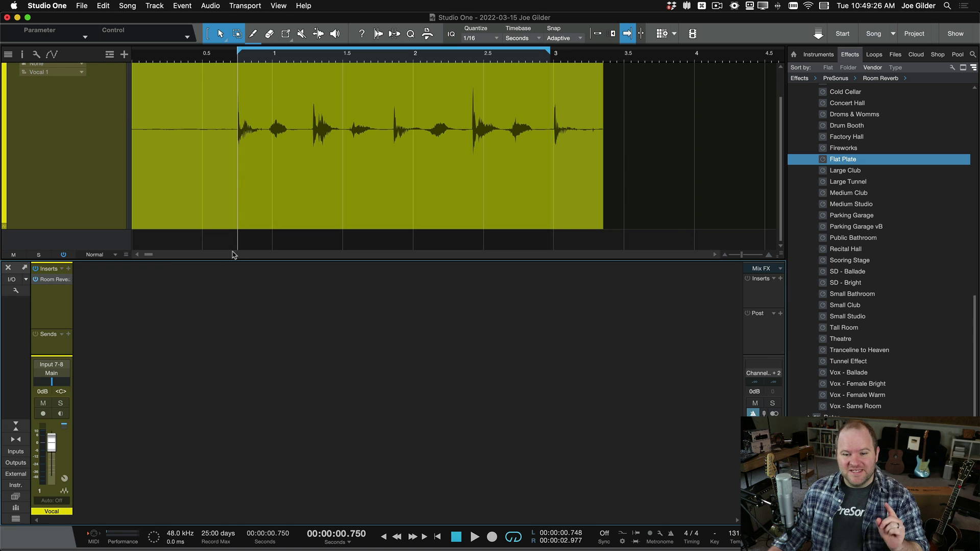
# - Remove the Room Reverb insert from the Vocal track and switch the track to mono on Input 3
pyautogui.click(69, 280)
pyautogui.click(97, 386)
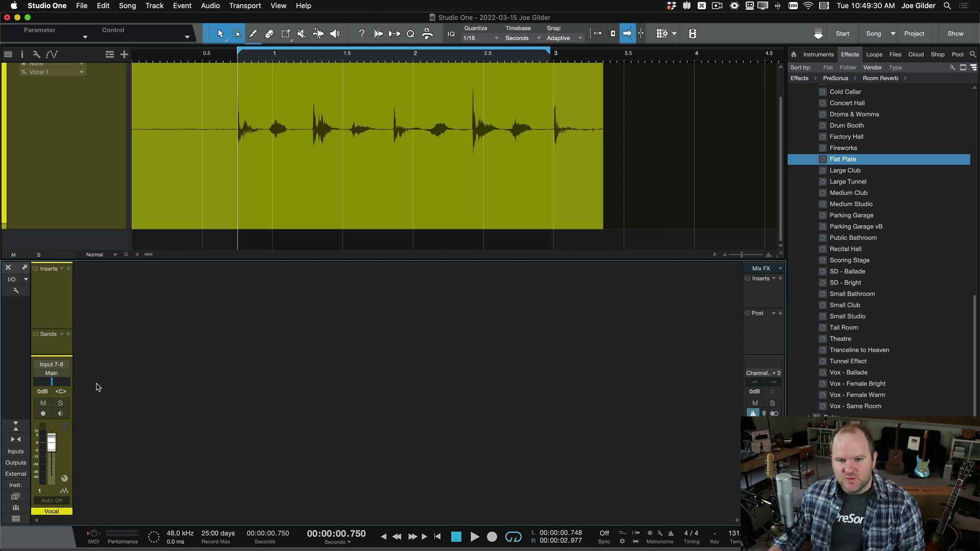
pyautogui.scroll(2, 240, 194)
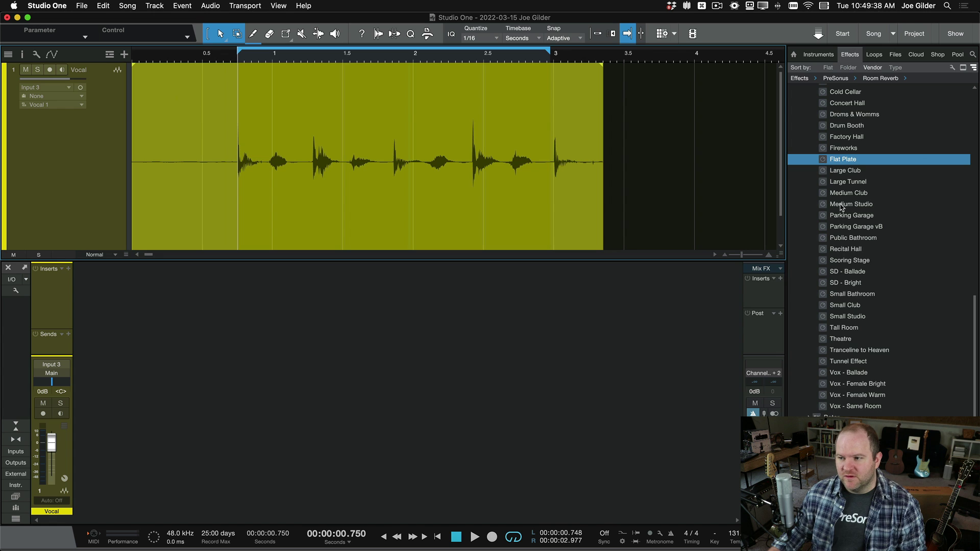
# - Add Room Reverb's Flat Plate preset as a send effect on the Vocal channel and enlarge the channel's sends area
pyautogui.scroll(5, 841, 200)
pyautogui.moveTo(850, 226); pyautogui.dragTo(45, 344)
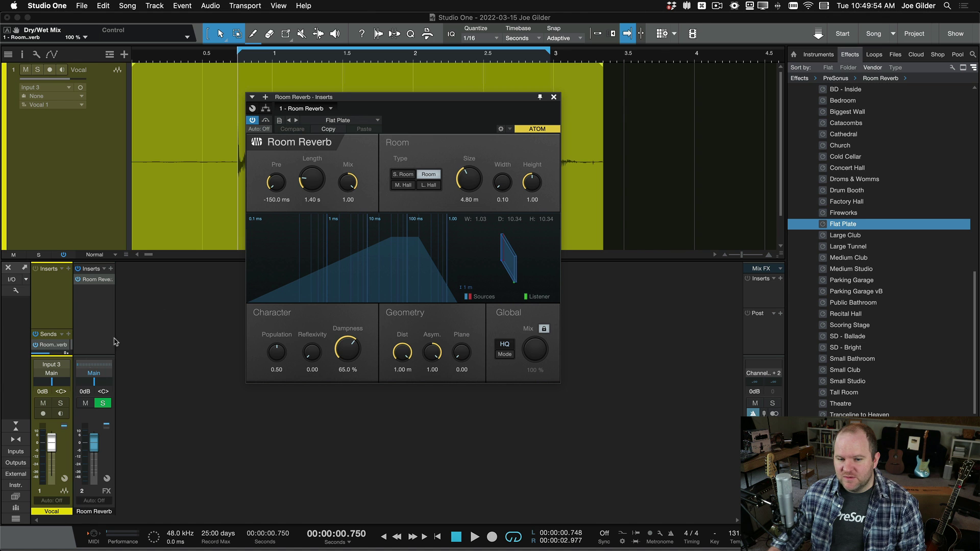
pyautogui.moveTo(42, 329); pyautogui.dragTo(43, 307)
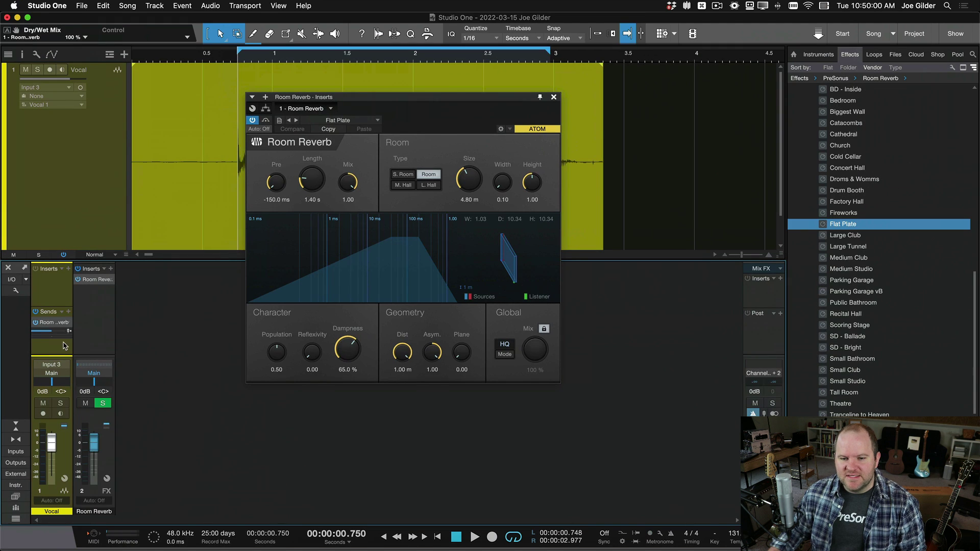
pyautogui.click(251, 238)
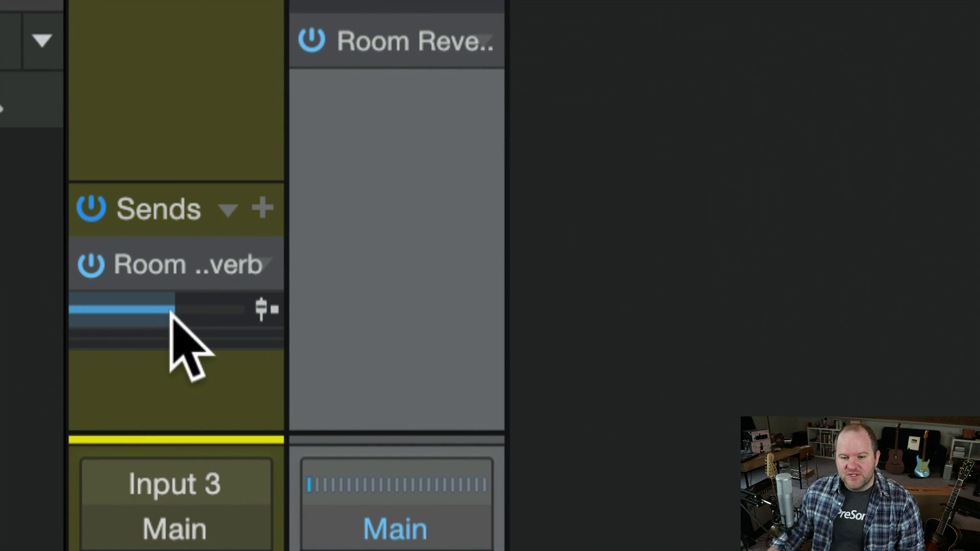
# - Vary the Vocal channel's send to the Room Reverb between minimum and high levels, and leave it at -17.2 dB
pyautogui.moveTo(98, 322); pyautogui.dragTo(125, 322)
pyautogui.moveTo(224, 327); pyautogui.dragTo(30, 370)
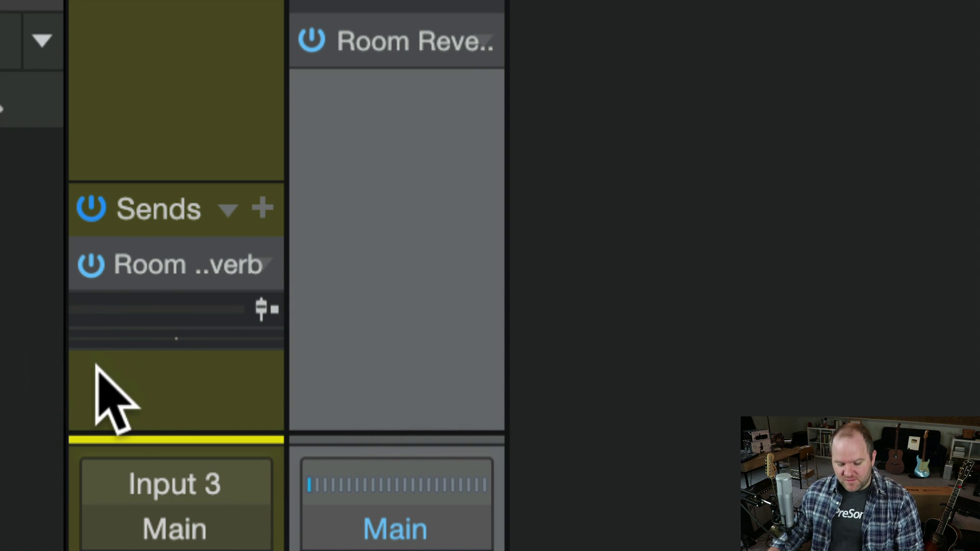
pyautogui.moveTo(85, 313); pyautogui.dragTo(0, 319)
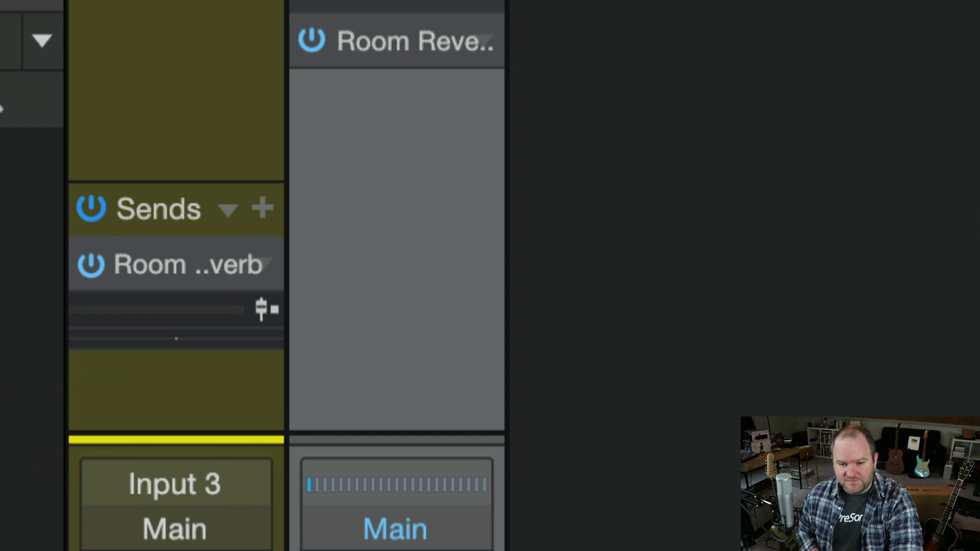
pyautogui.moveTo(77, 308); pyautogui.dragTo(196, 312)
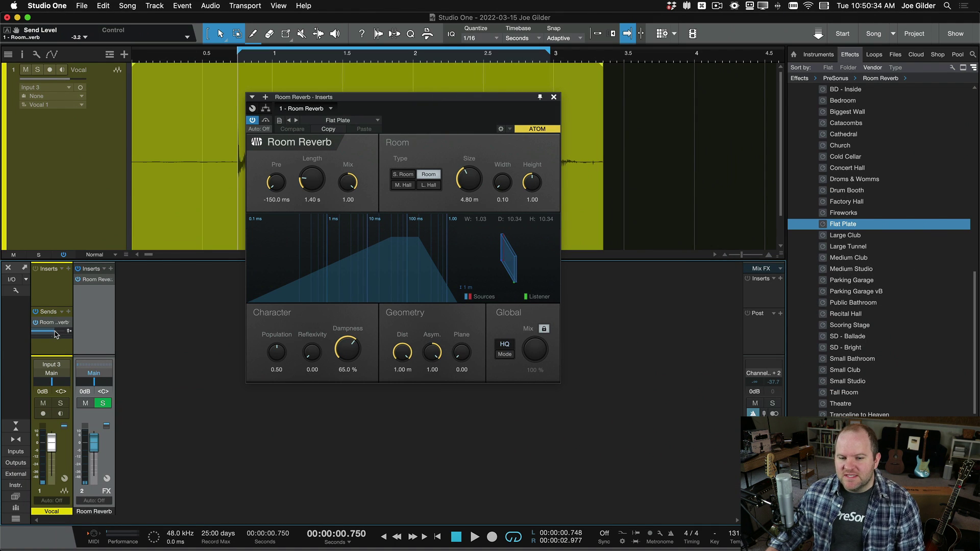
pyautogui.moveTo(55, 334); pyautogui.dragTo(47, 334)
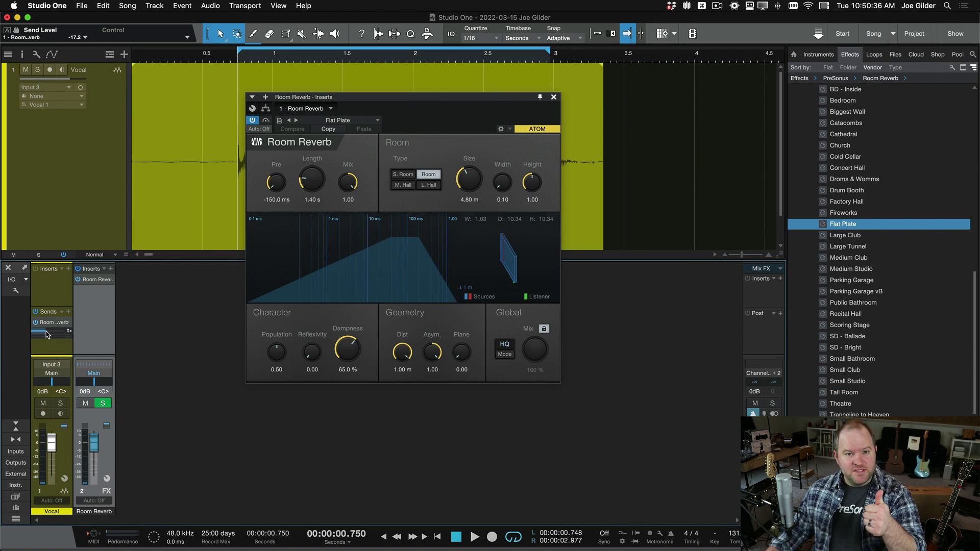
# - Compare the Vocal channel's inserts with those of the Room Reverb FX channel
pyautogui.click(59, 279)
pyautogui.click(101, 319)
pyautogui.click(59, 289)
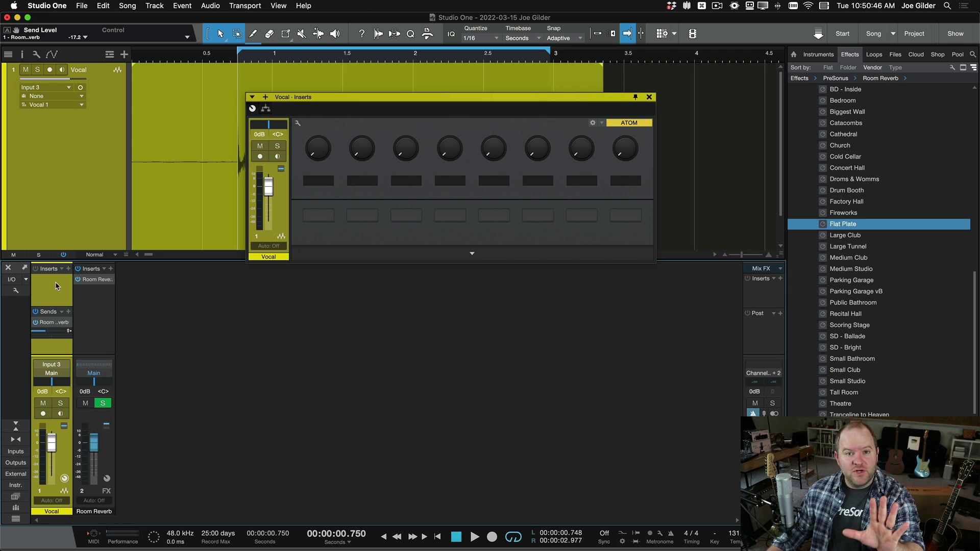
pyautogui.click(98, 317)
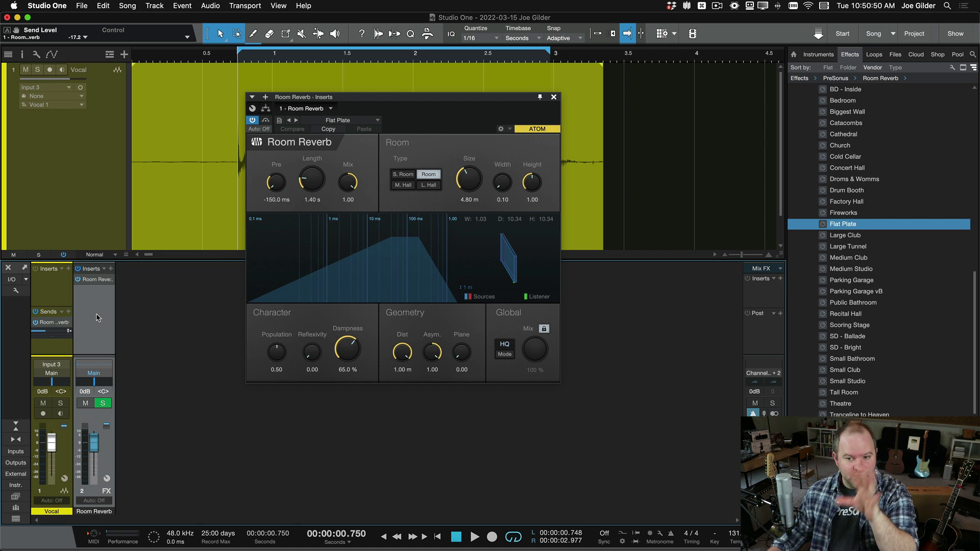
# - Duplicate the Vocal track with its reverb send and arm the duplicate for recording
pyautogui.click(68, 300)
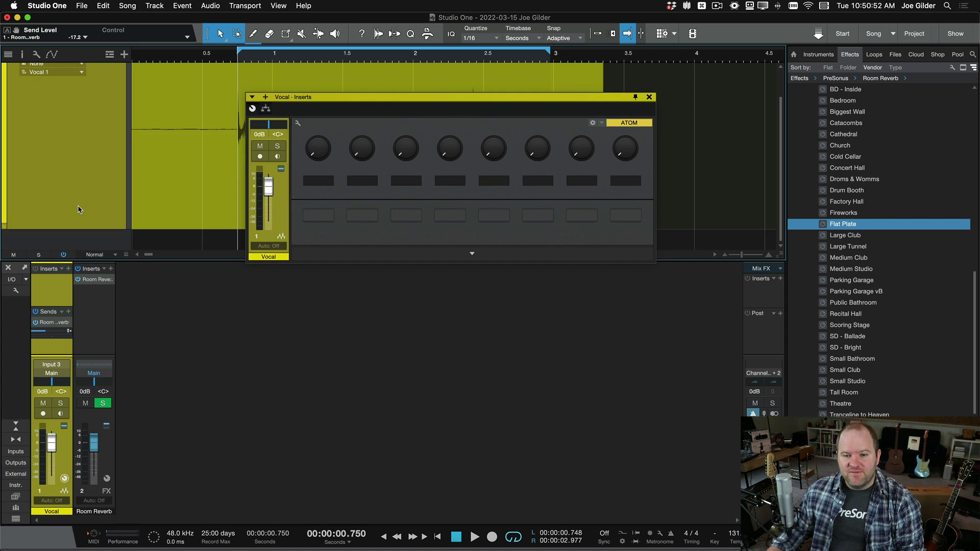
pyautogui.hotkey('shift', 'd')
pyautogui.click(49, 226)
# - Record a short take on Vocal 2, starting at 0.236 s
pyautogui.click(165, 57)
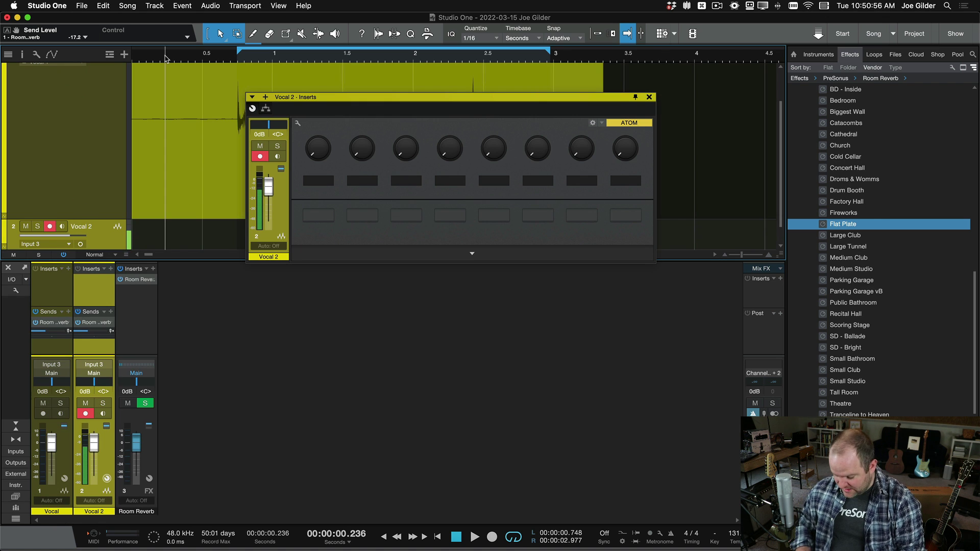
pyautogui.press('KP_Multiply')
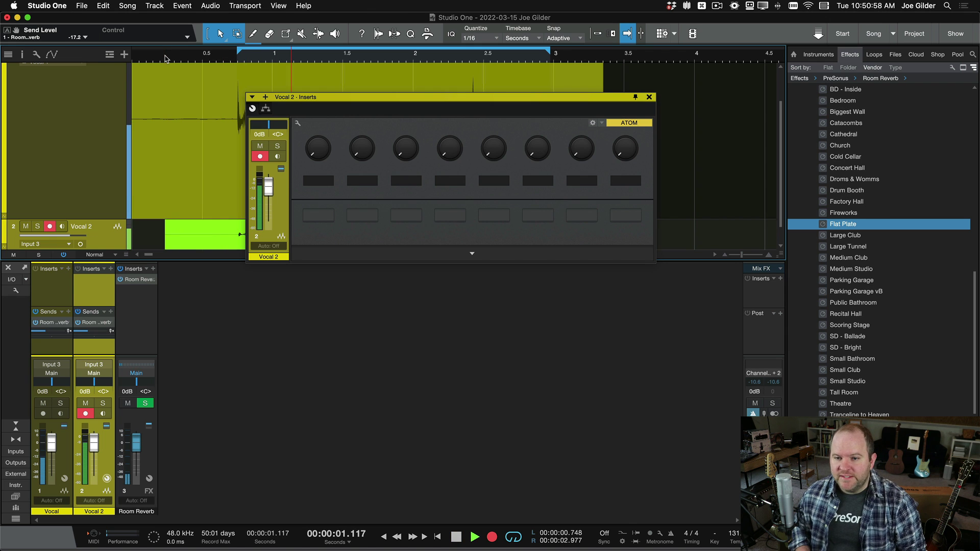
pyautogui.press('space')
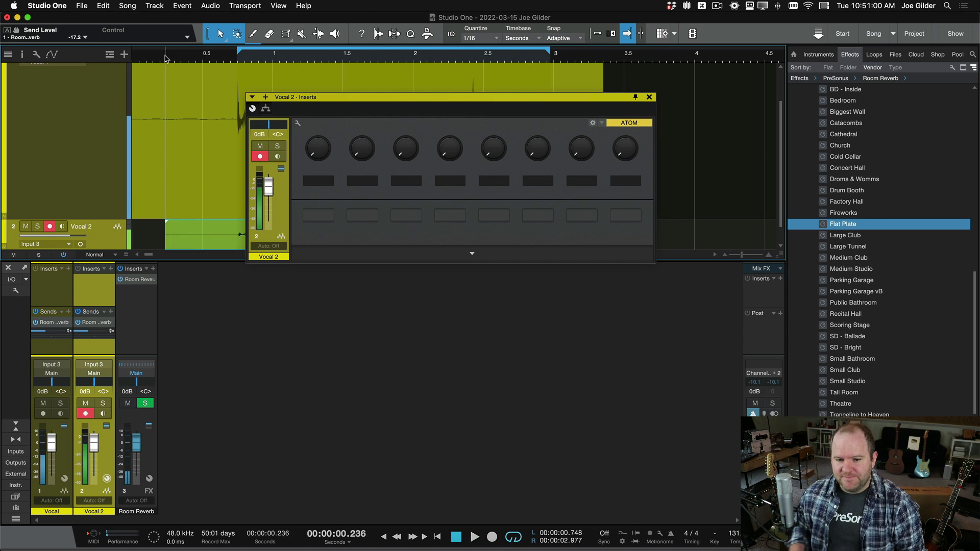
# - Play back both vocal tracks through the shared reverb, and disarm recording on Vocal 2
pyautogui.press('space')
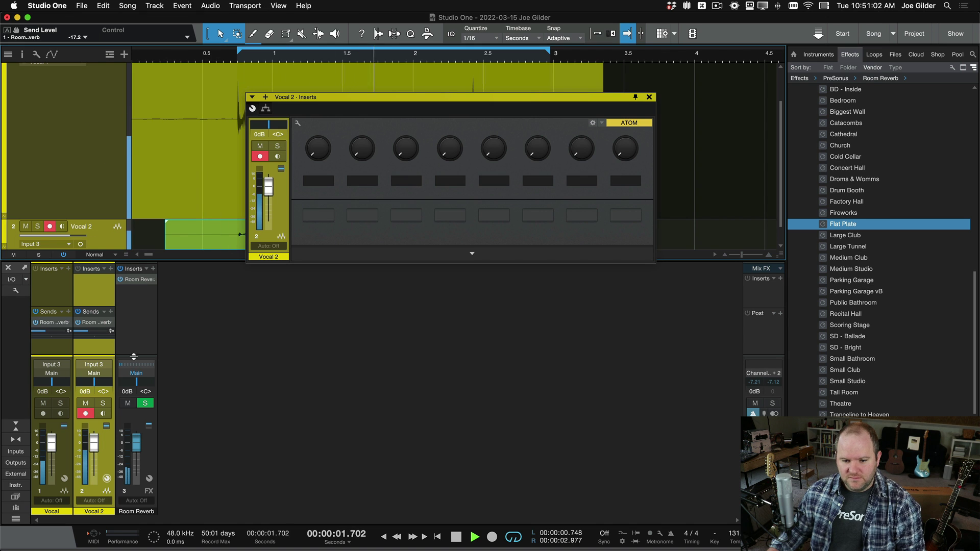
pyautogui.press('space')
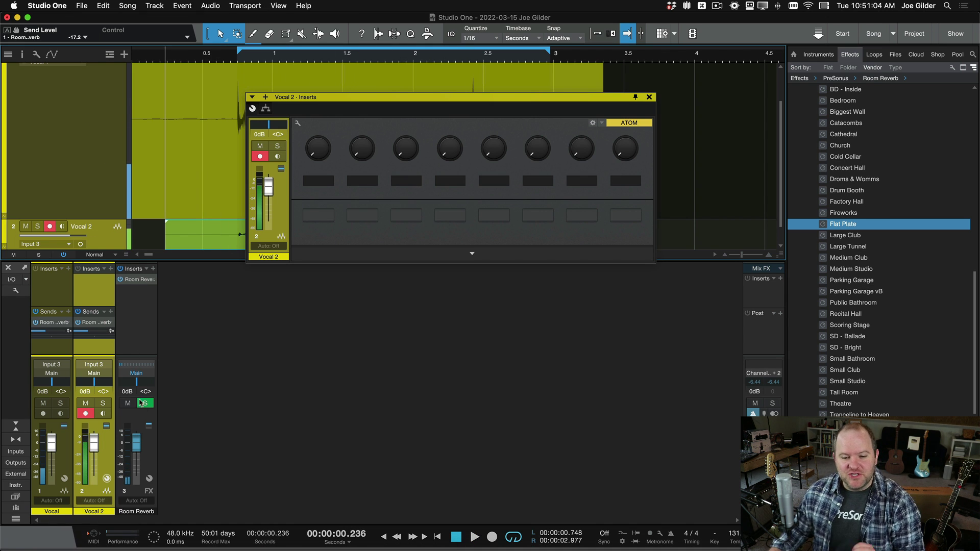
pyautogui.click(85, 413)
# - Lower Vocal 2's fader to -24.5 dB and rebalance the reverb sends, raising Vocal 2's and setting Vocal's to -30.7 dB
pyautogui.moveTo(94, 443); pyautogui.dragTo(94, 460)
pyautogui.moveTo(89, 335); pyautogui.dragTo(43, 335)
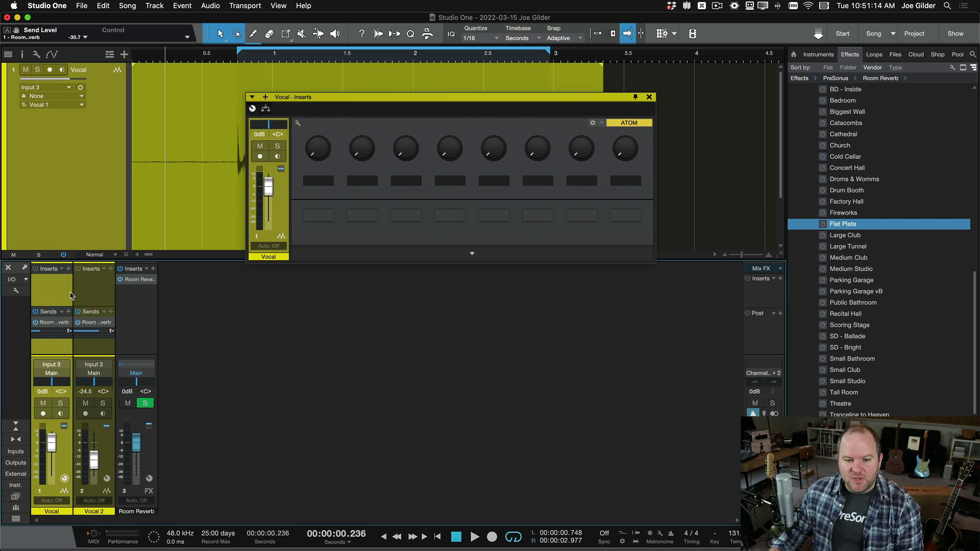
pyautogui.click(138, 304)
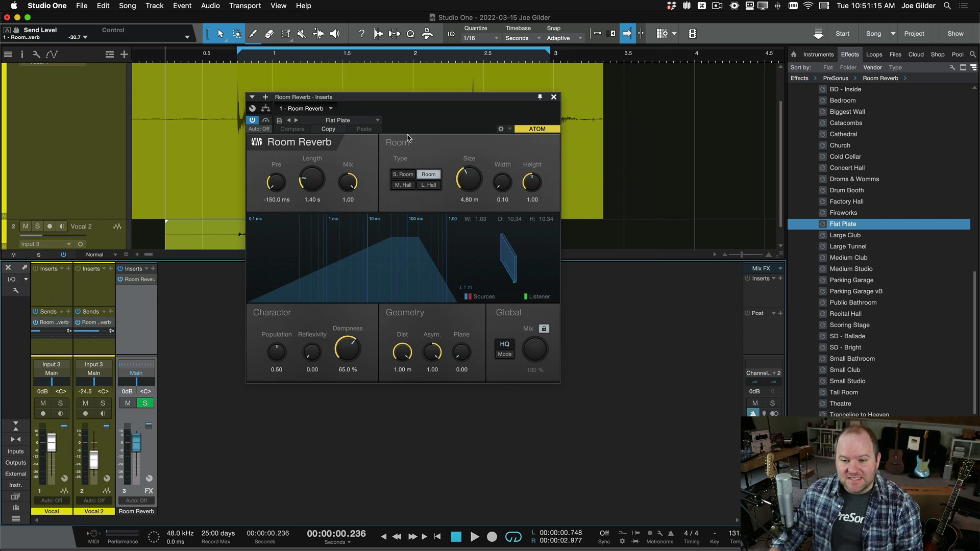
# - Close the Room Reverb editor and play back both vocal tracks through the shared reverb
pyautogui.click(555, 98)
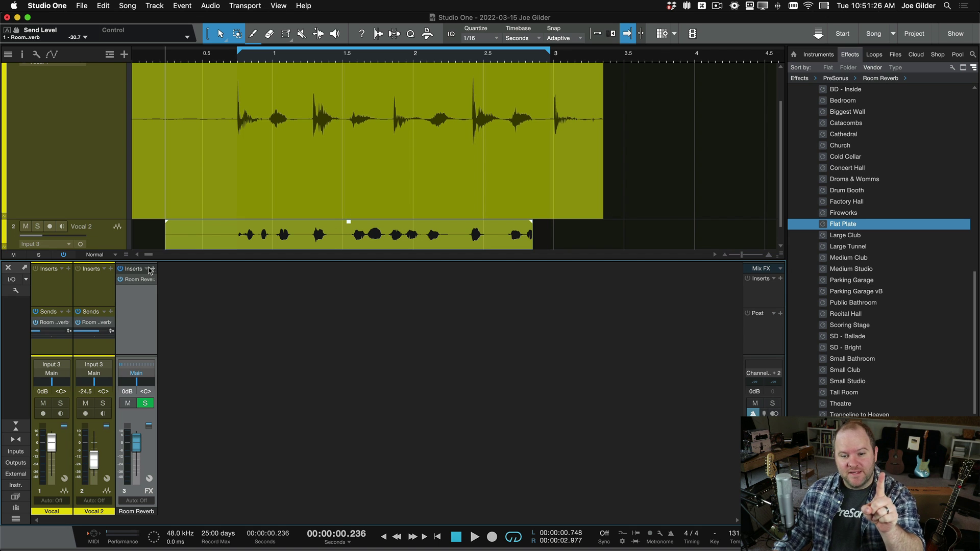
pyautogui.click(53, 295)
pyautogui.click(81, 293)
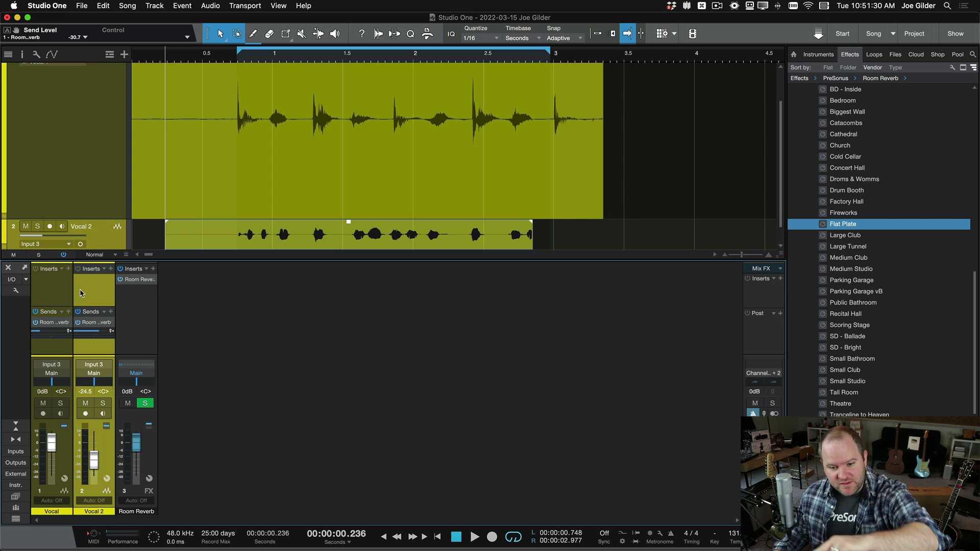
pyautogui.press('space')
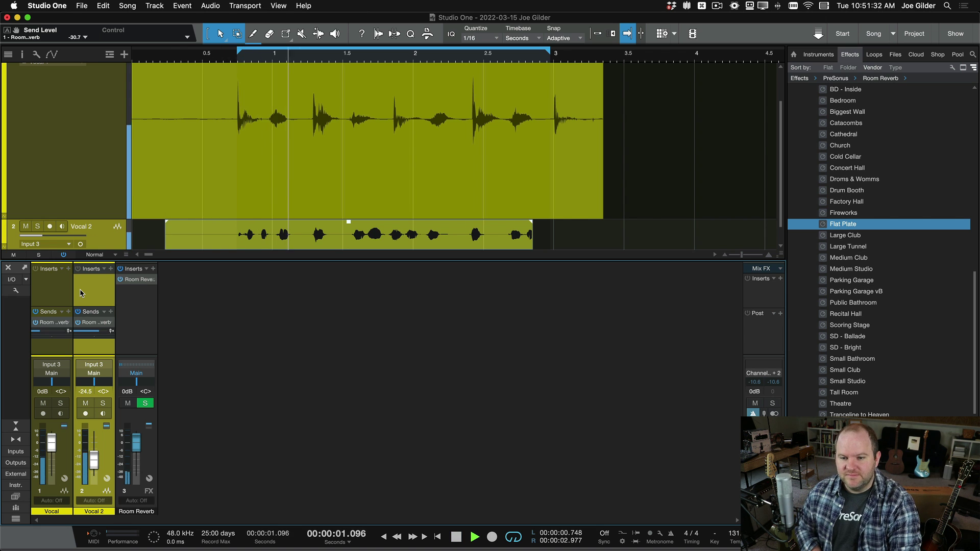
pyautogui.press('space')
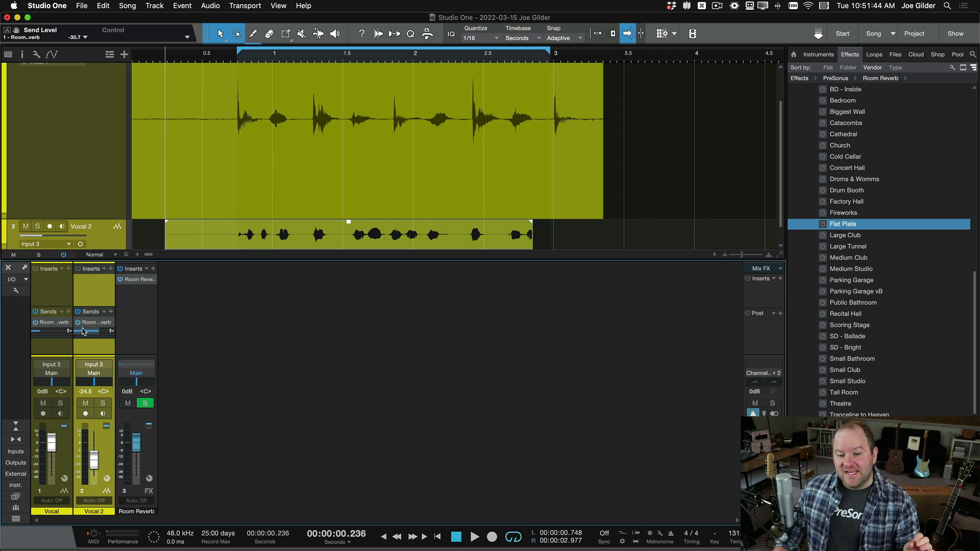
# - Remove the Room Reverb send from the Vocal 2 channel
pyautogui.moveTo(83, 331)
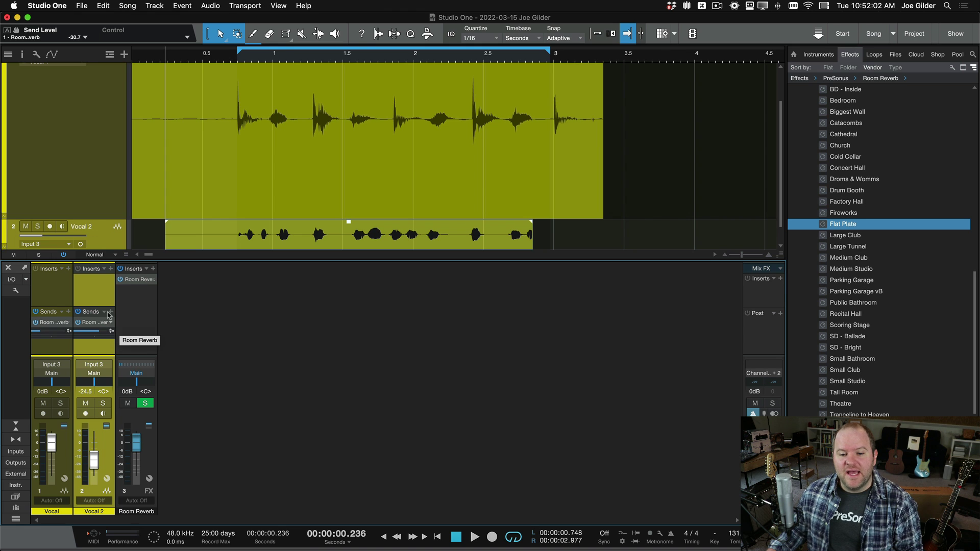
pyautogui.rightClick(110, 323)
pyautogui.click(151, 389)
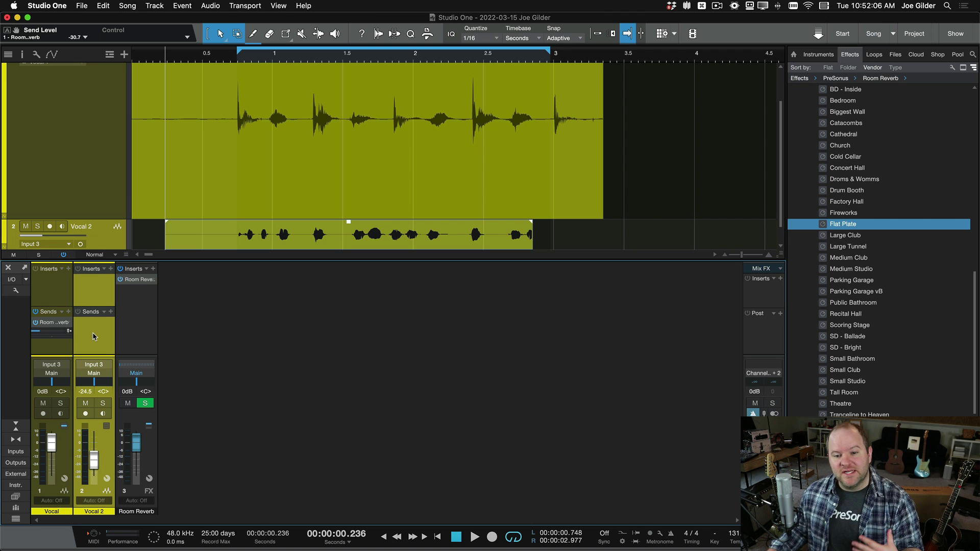
pyautogui.click(155, 291)
pyautogui.click(105, 289)
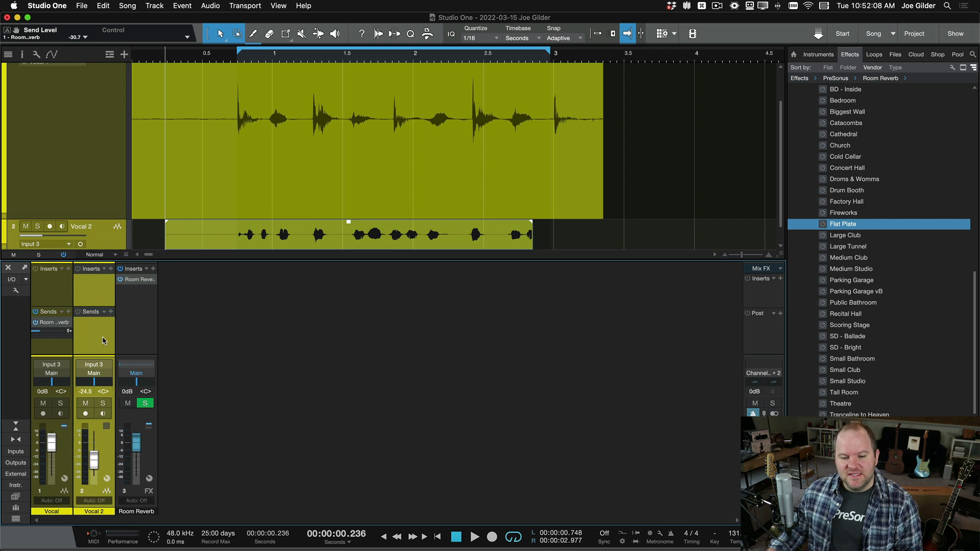
pyautogui.click(126, 331)
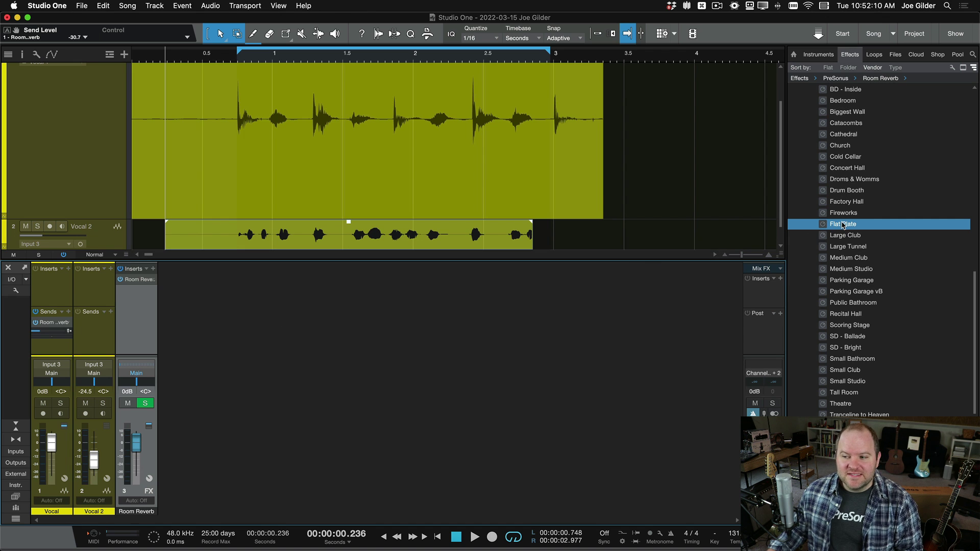
# - Add a send to the existing Room Reverb FX channel on Vocal 2 and set its level to -15.1 dB
pyautogui.moveTo(843, 226); pyautogui.dragTo(84, 362)
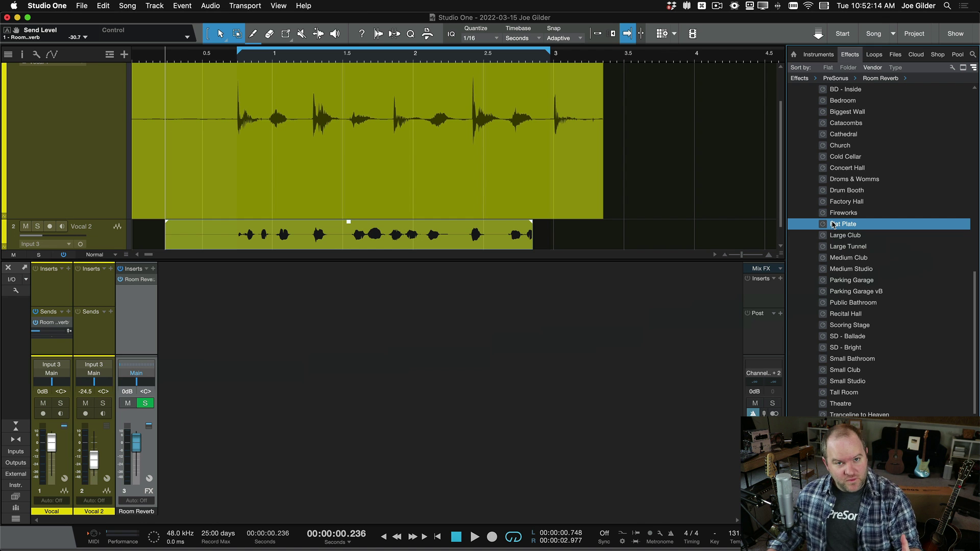
pyautogui.moveTo(58, 332)
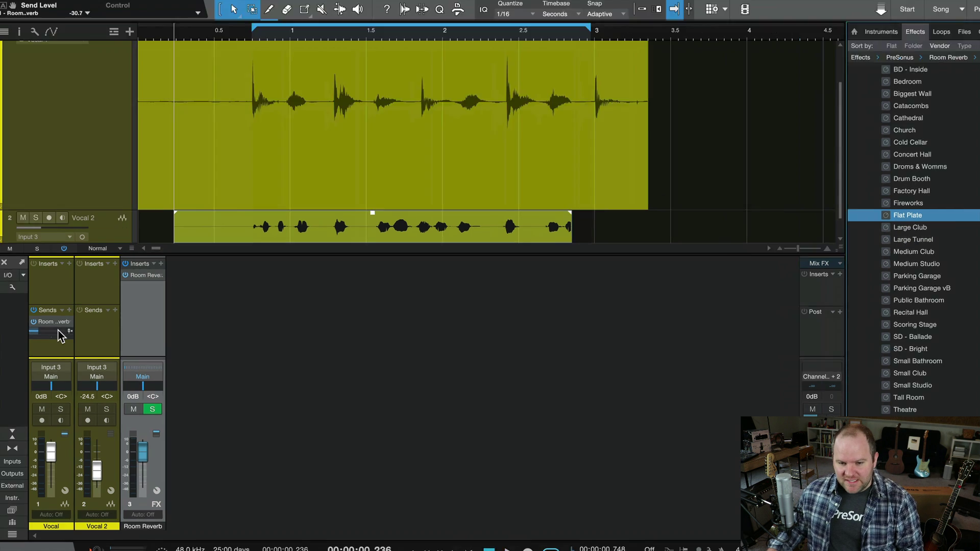
pyautogui.click(164, 383)
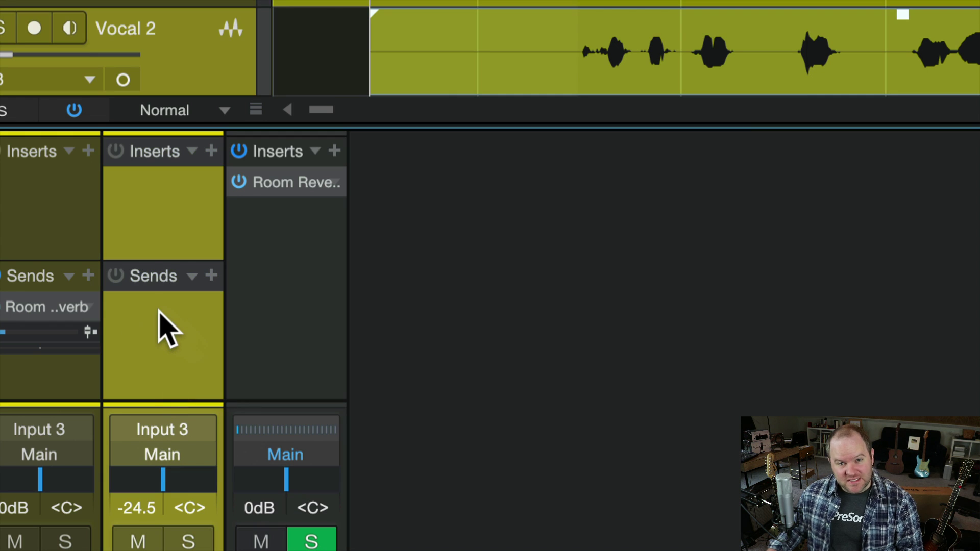
pyautogui.click(210, 276)
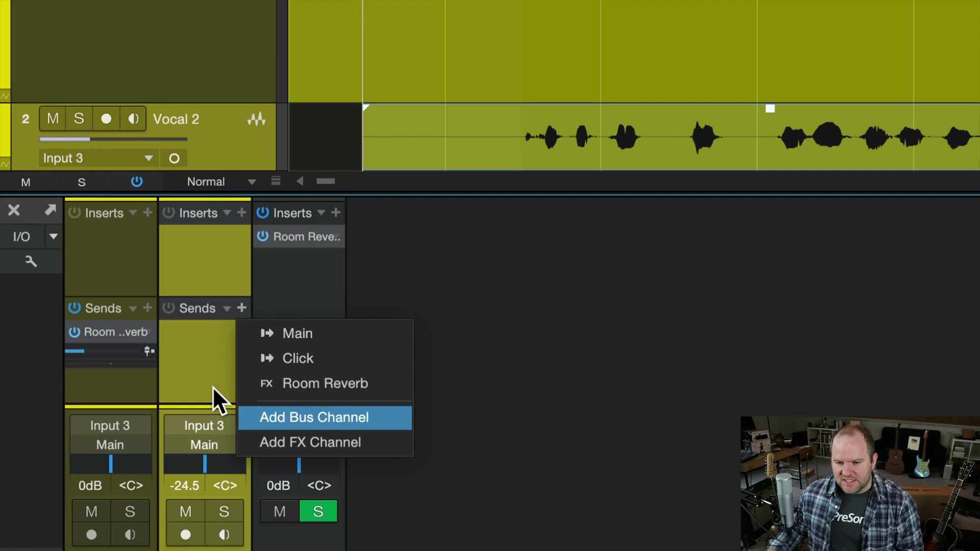
pyautogui.click(224, 383)
pyautogui.click(228, 308)
pyautogui.click(313, 384)
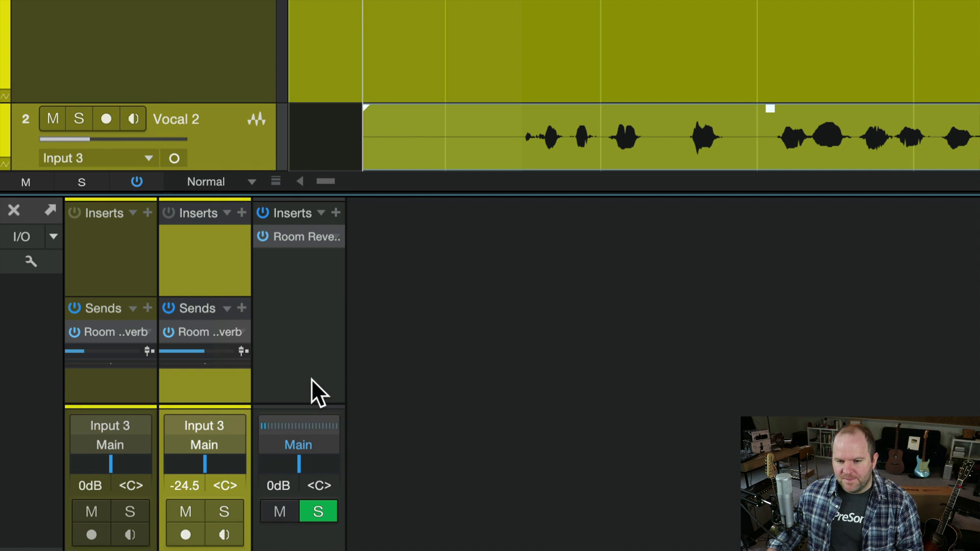
pyautogui.moveTo(215, 348); pyautogui.dragTo(191, 349)
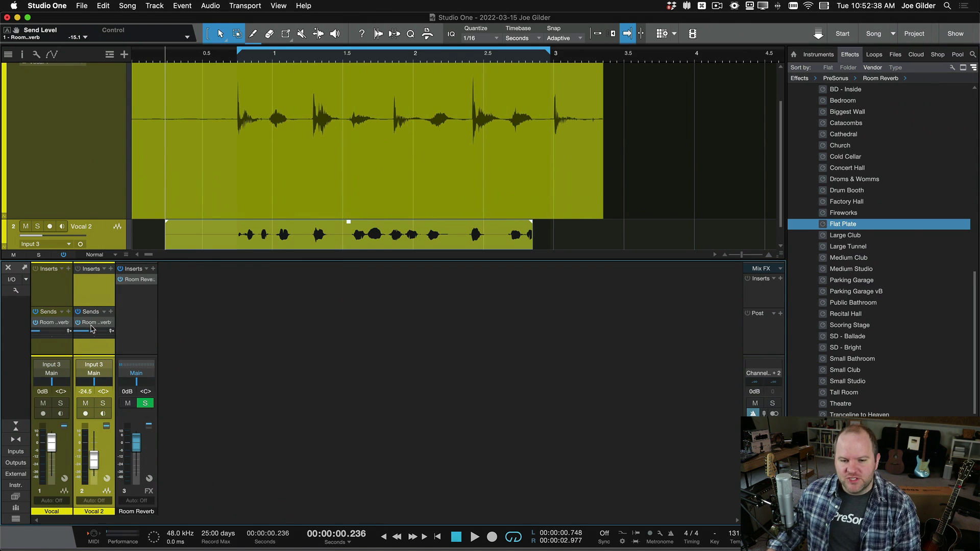
# - Deactivate the Room Reverb sends on Vocal 2 and Vocal, and hide the mixer
pyautogui.click(78, 323)
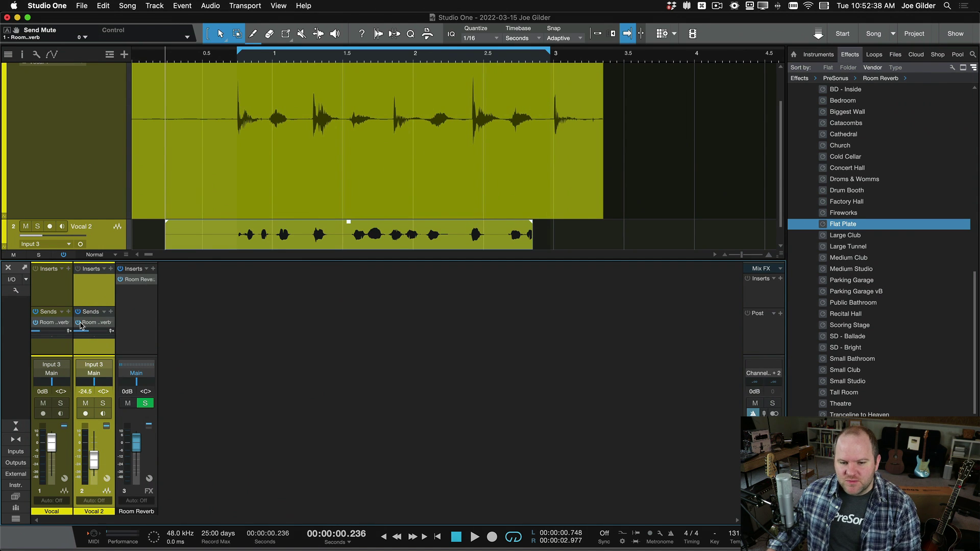
pyautogui.click(35, 323)
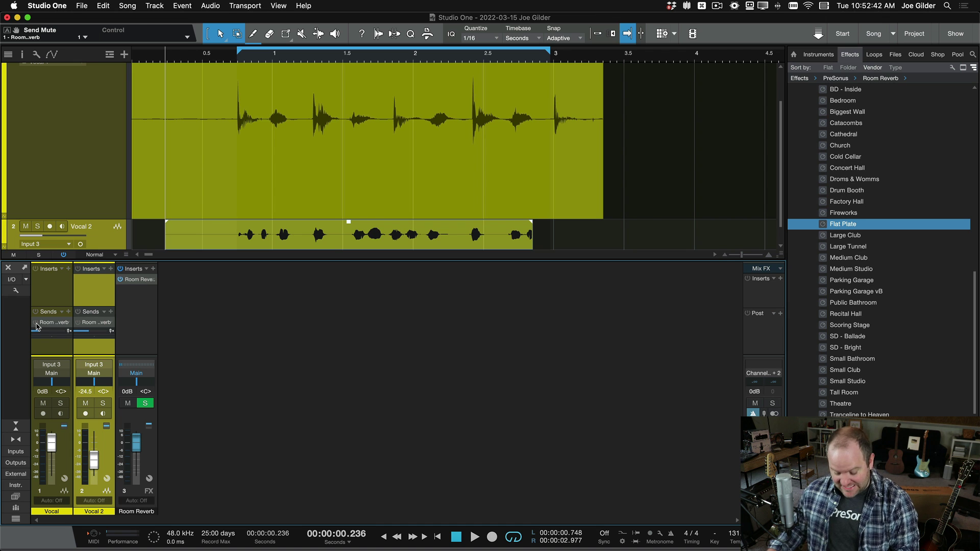
pyautogui.press('F3')
# - Play the Vocal event from about 1.256 s to locate the single word to isolate
pyautogui.click(340, 141)
pyautogui.click(308, 153)
pyautogui.scroll(3, 302, 122)
pyautogui.press('space')
pyautogui.press('space')
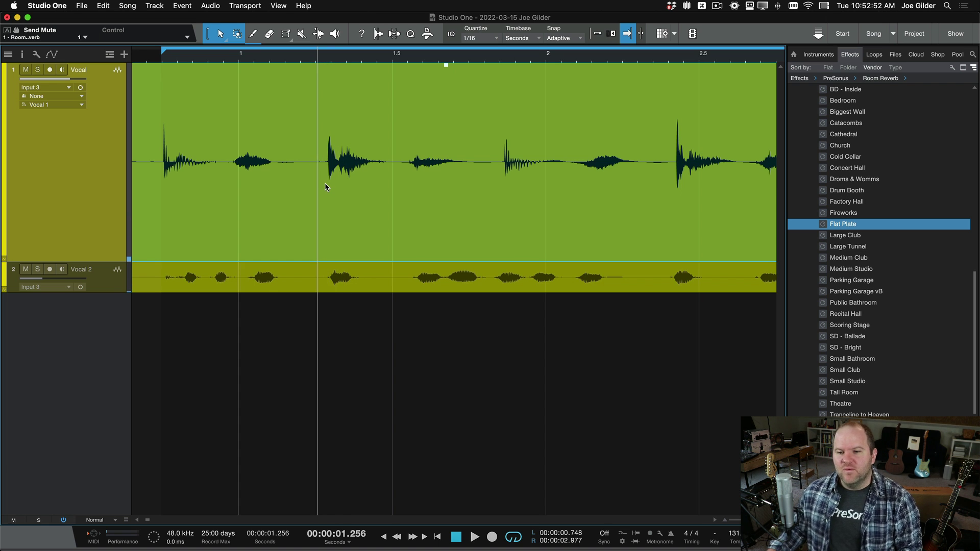
pyautogui.scroll(4, 324, 183)
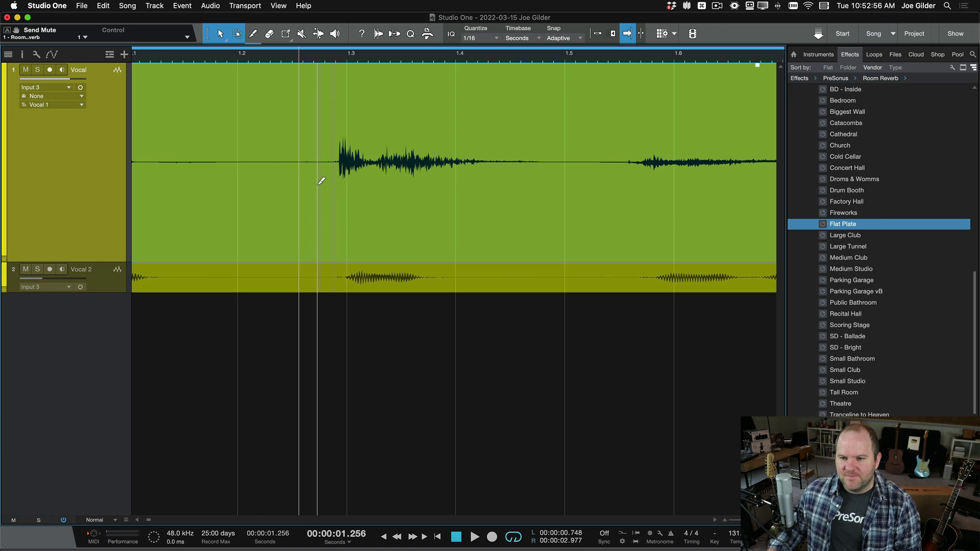
# - Split the range from 1.285 s to 1.545 s out of the Vocal event with the Range tool, and return to the Arrow tool
pyautogui.click(237, 34)
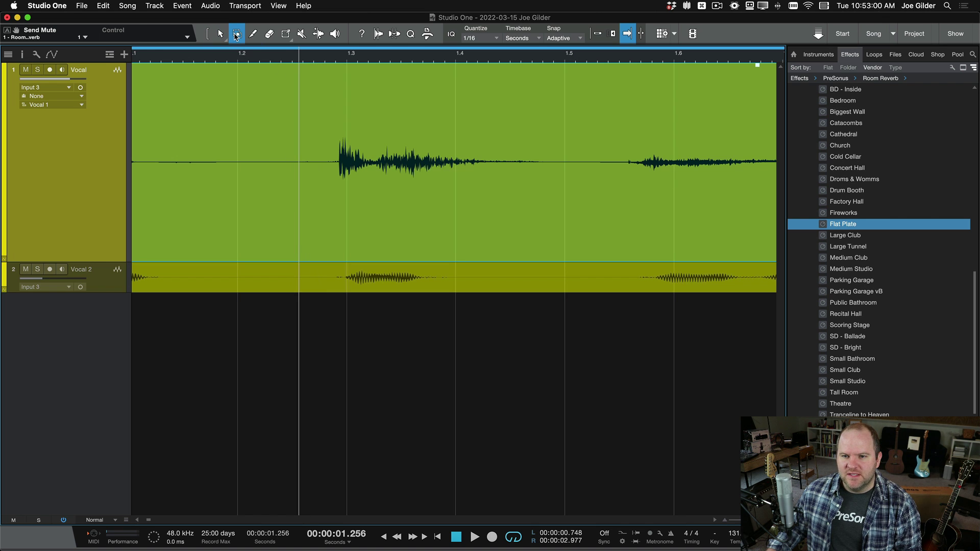
pyautogui.moveTo(329, 153); pyautogui.dragTo(612, 157)
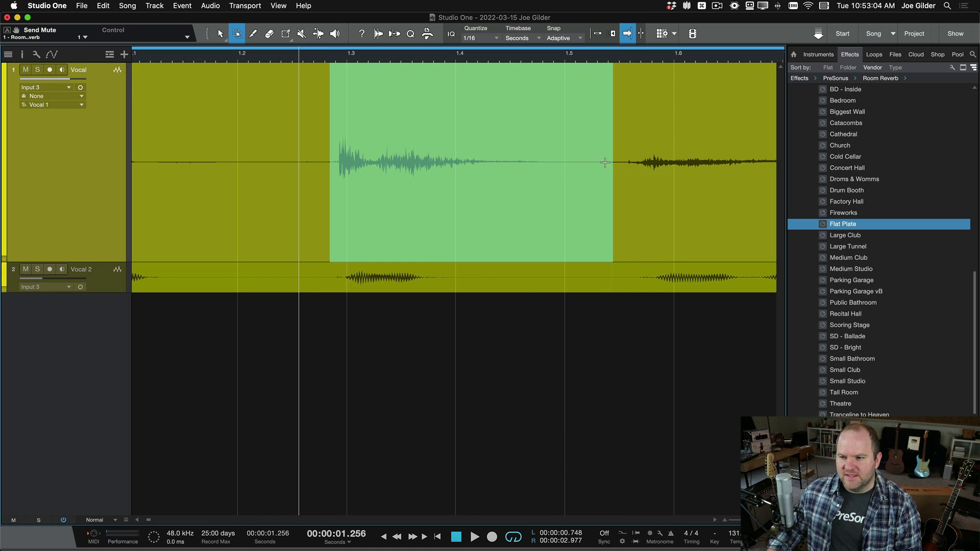
pyautogui.click(494, 204)
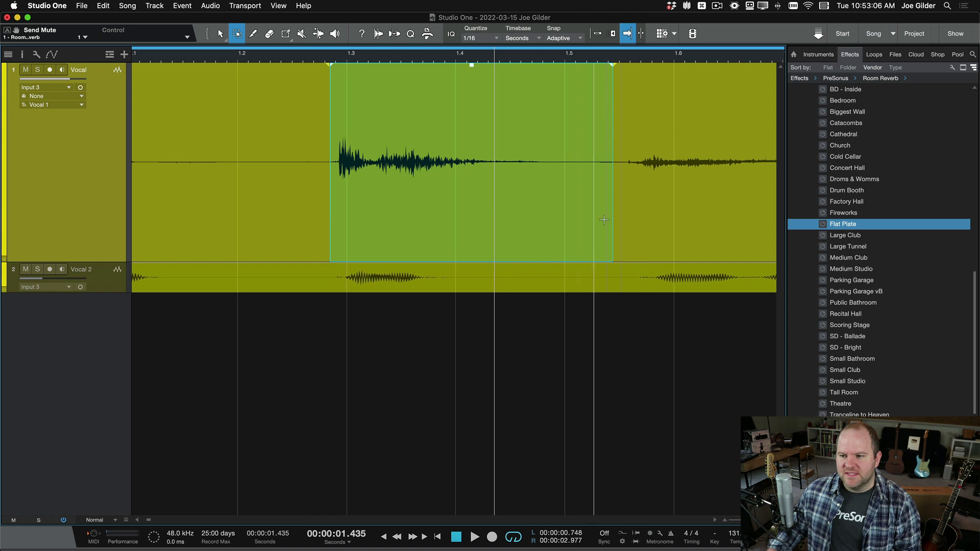
pyautogui.click(219, 31)
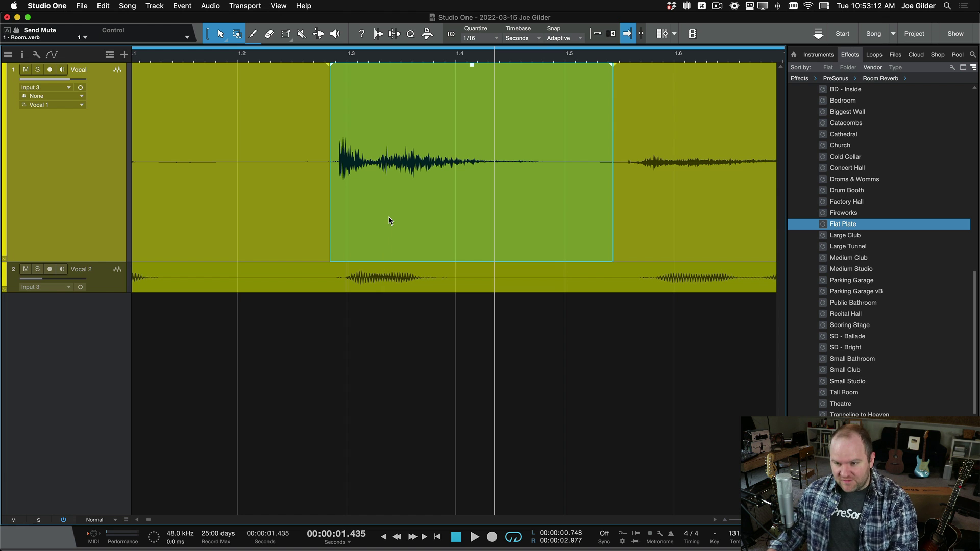
# - Show the inspector, enable Event FX on the isolated Vocal event and insert Room Reverb with the Flat Plate preset
pyautogui.press('F4')
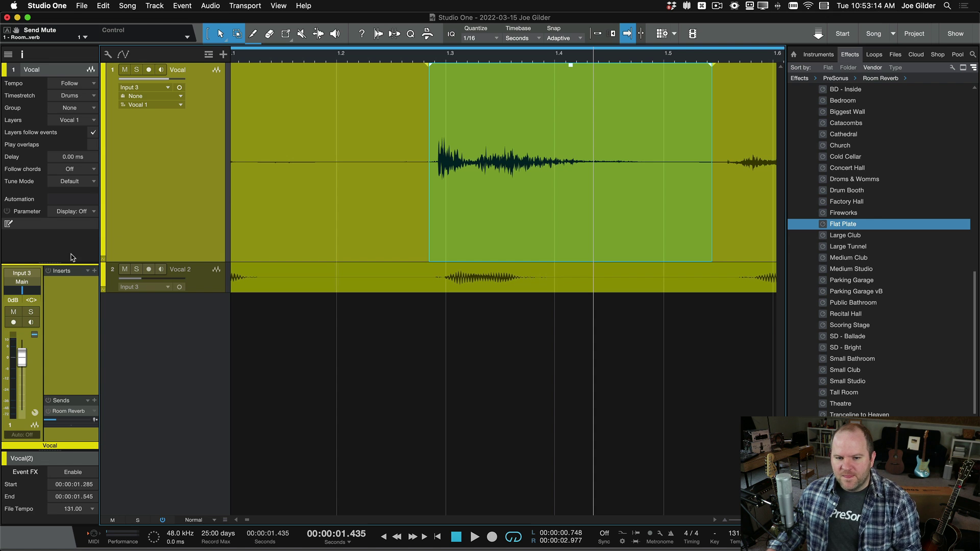
pyautogui.moveTo(44, 449); pyautogui.dragTo(61, 290)
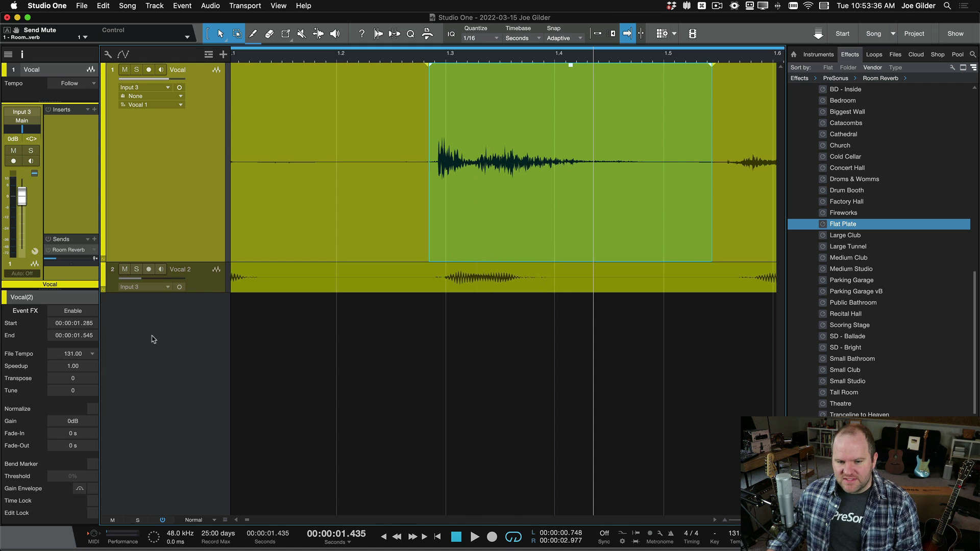
pyautogui.click(77, 312)
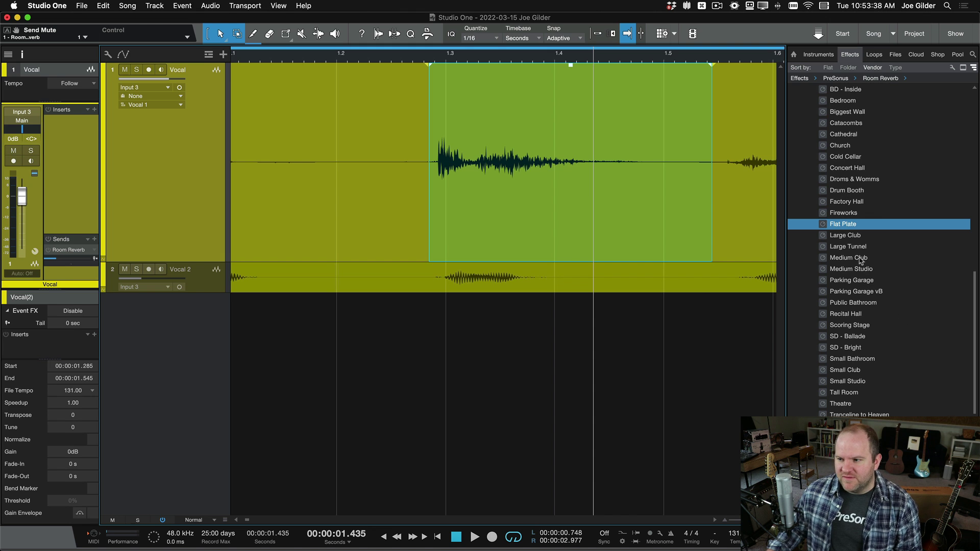
pyautogui.moveTo(847, 224); pyautogui.dragTo(28, 350)
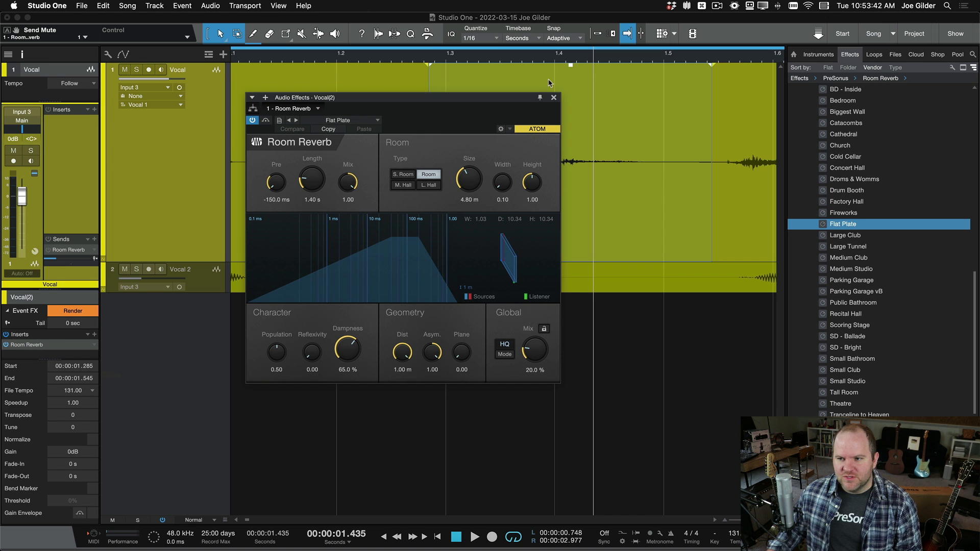
pyautogui.click(553, 97)
# - Solo the Vocal track and play it from 0.648 s to hear the reverb on the isolated event
pyautogui.press('w')
pyautogui.press('w')
pyautogui.press('w')
pyautogui.click(481, 199)
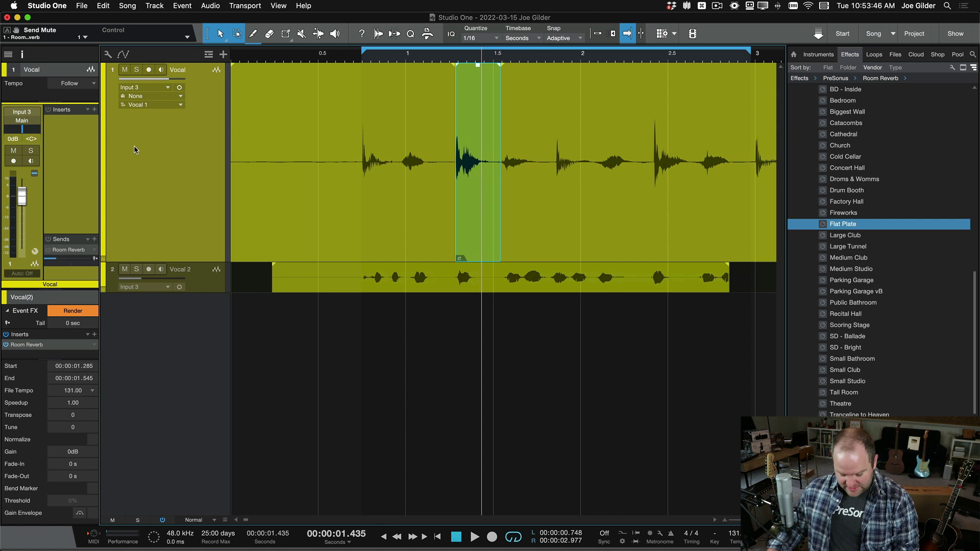
pyautogui.press('s')
pyautogui.click(344, 60)
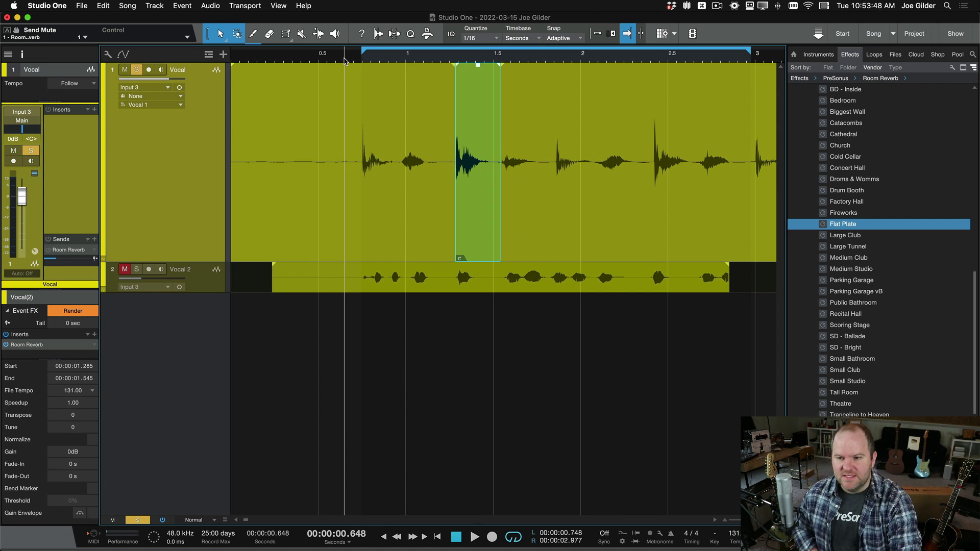
pyautogui.press('space')
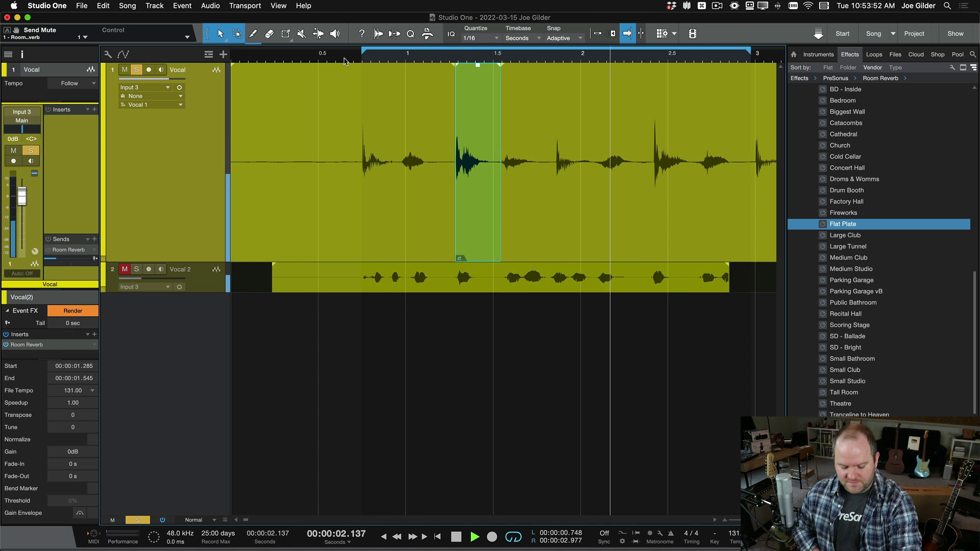
pyautogui.press('space')
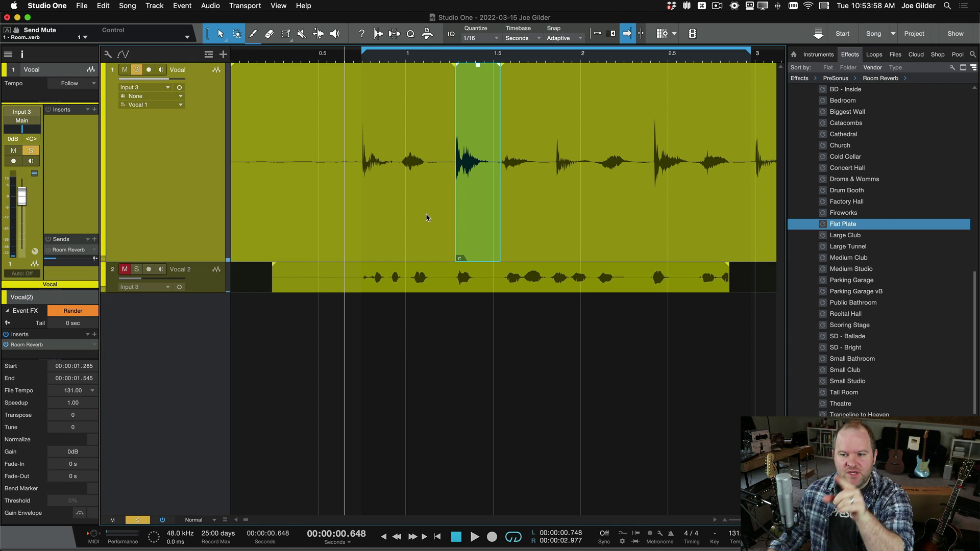
# - Enlarge the Event FX insert area of the isolated event, and remove the Vocal 2 track
pyautogui.moveTo(69, 359); pyautogui.dragTo(69, 443)
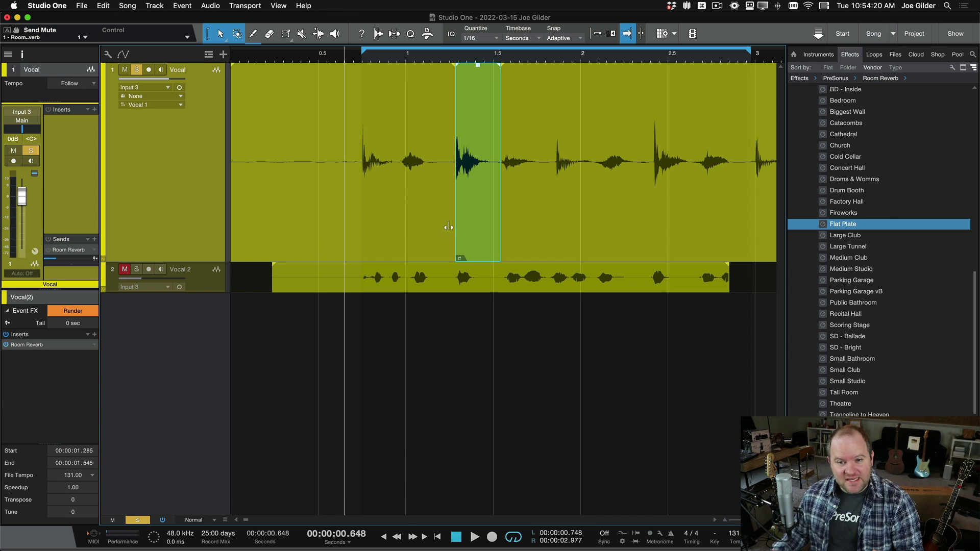
pyautogui.click(215, 282)
pyautogui.press('super+z')
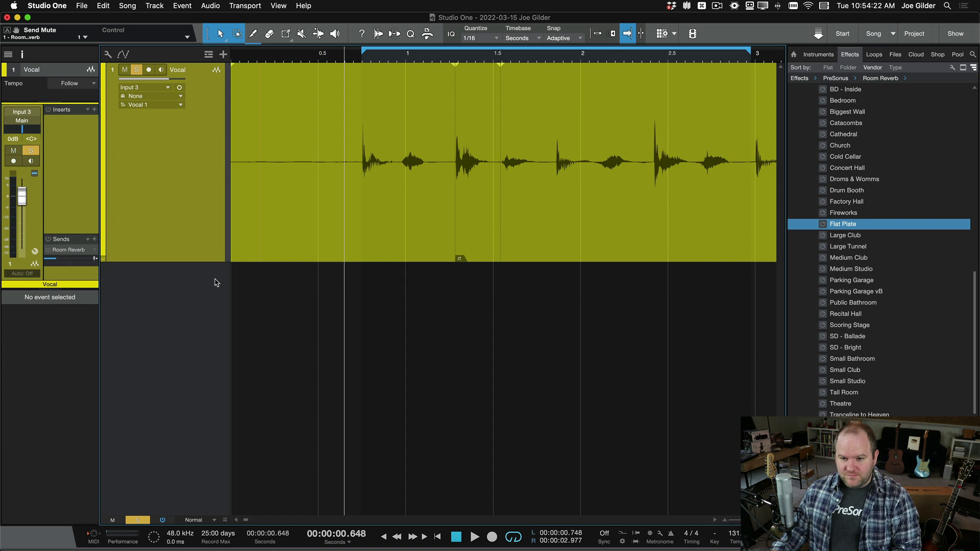
# - Remove Room Reverb from the Event FX inserts of the isolated Vocal event
pyautogui.click(474, 223)
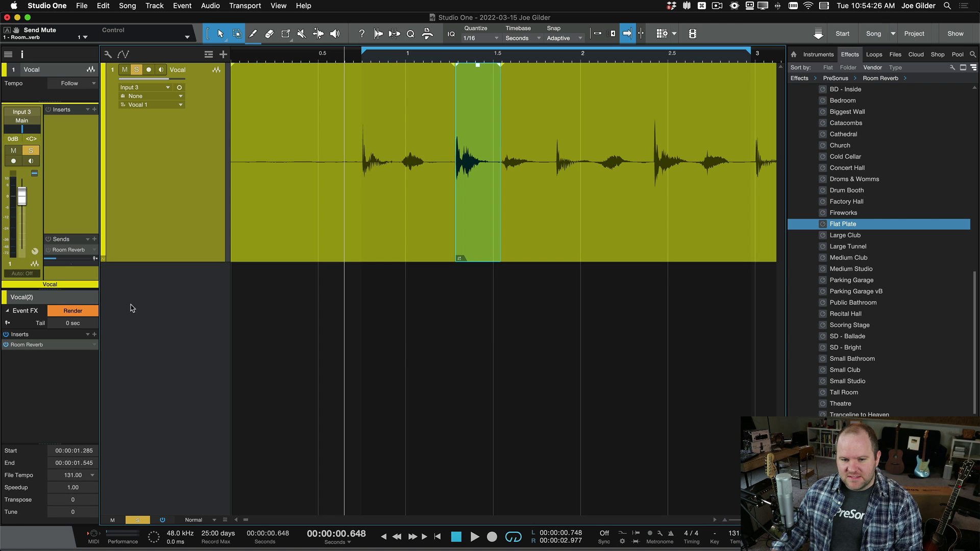
pyautogui.click(94, 345)
pyautogui.click(113, 451)
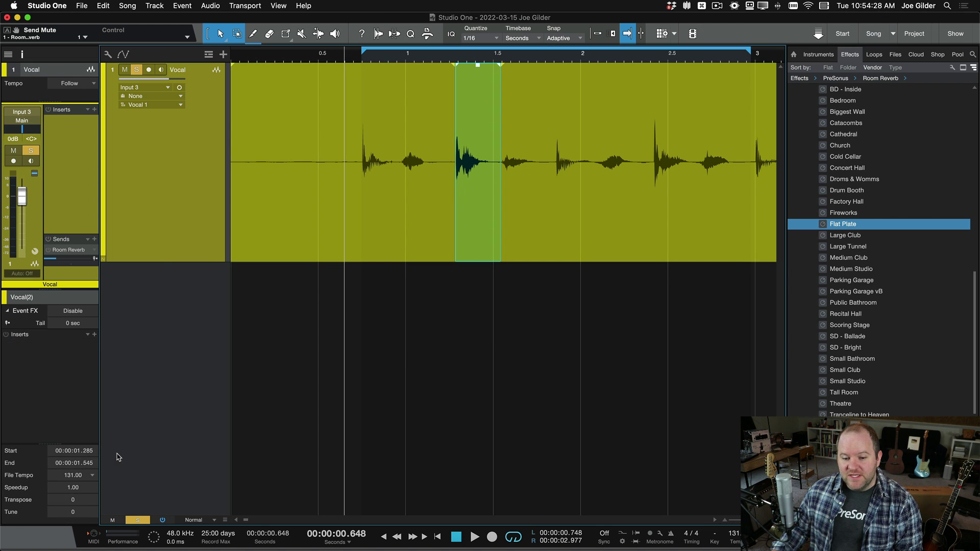
pyautogui.press('F3')
pyautogui.press('F3')
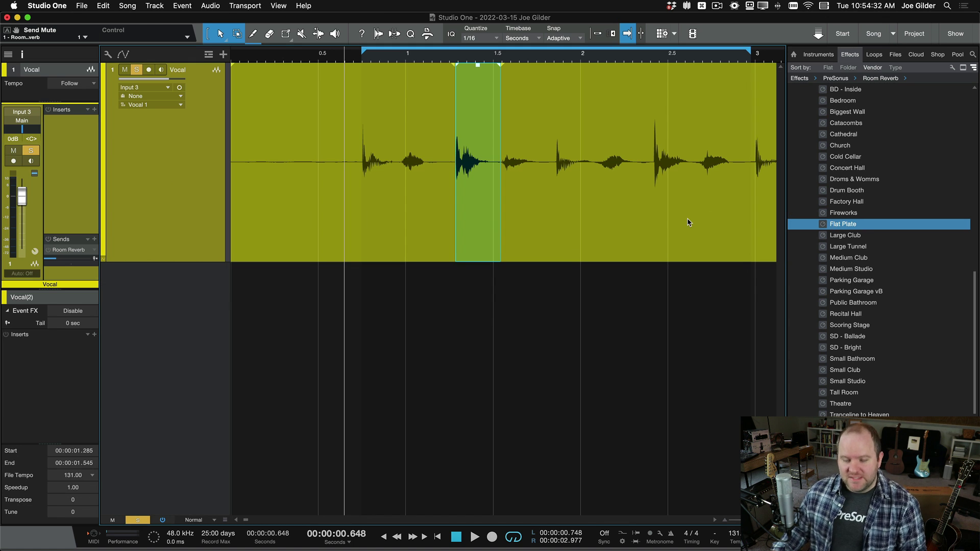
# - Show the mixer, and remove the Vocal channel's reverb send along with the Room Reverb FX channel
pyautogui.press('F3')
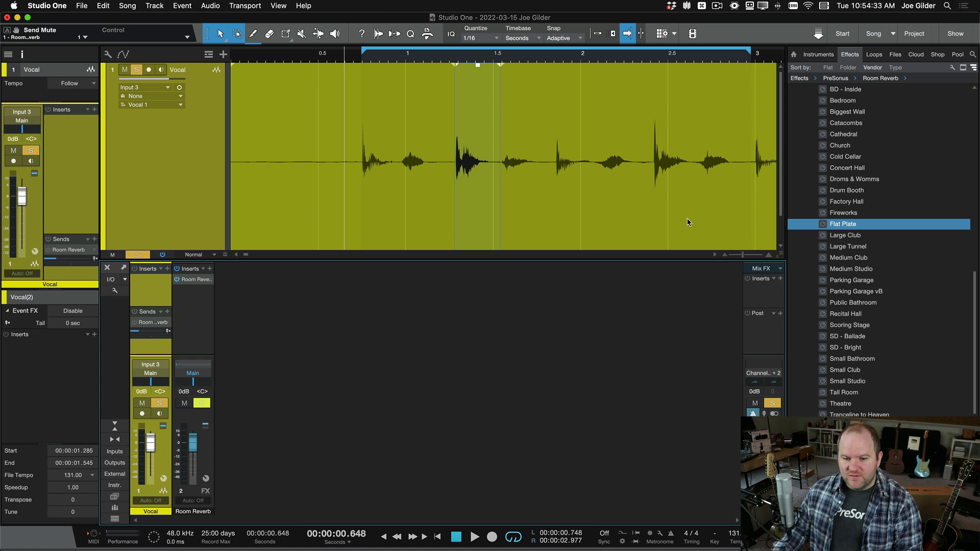
pyautogui.rightClick(163, 324)
pyautogui.click(197, 385)
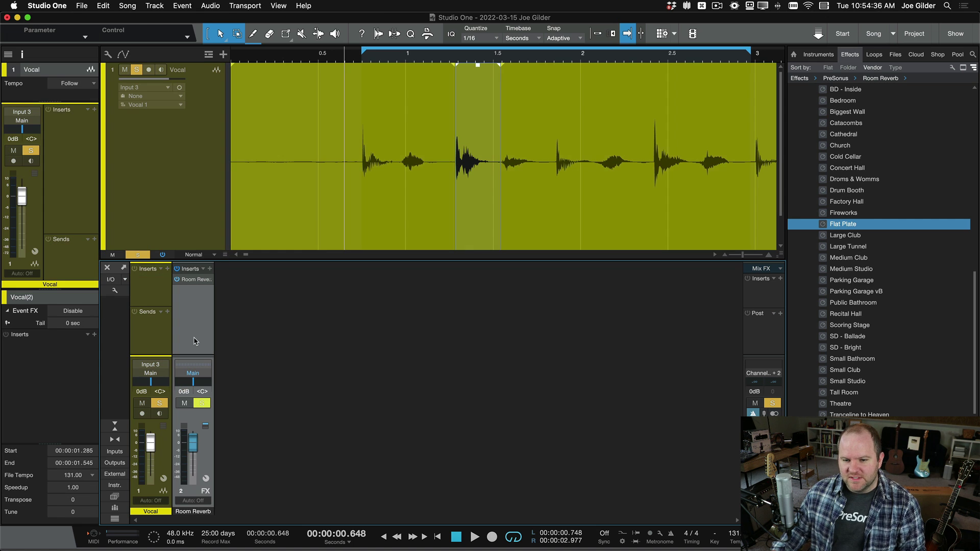
pyautogui.rightClick(194, 340)
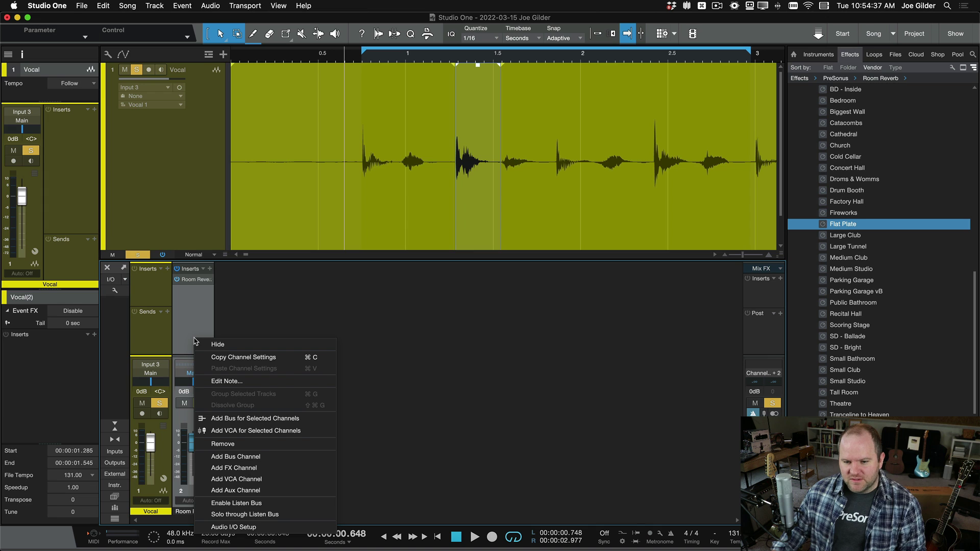
pyautogui.click(234, 444)
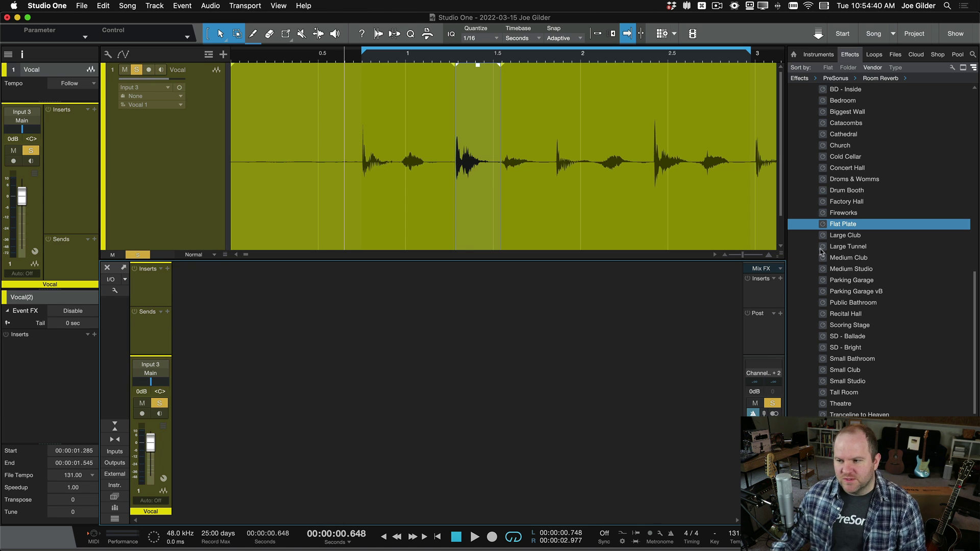
# - Add Room Reverb with the Flat Plate preset to the Vocal channel as an insert and as a new FX channel send at -17.4 dB
pyautogui.moveTo(875, 225); pyautogui.dragTo(155, 293)
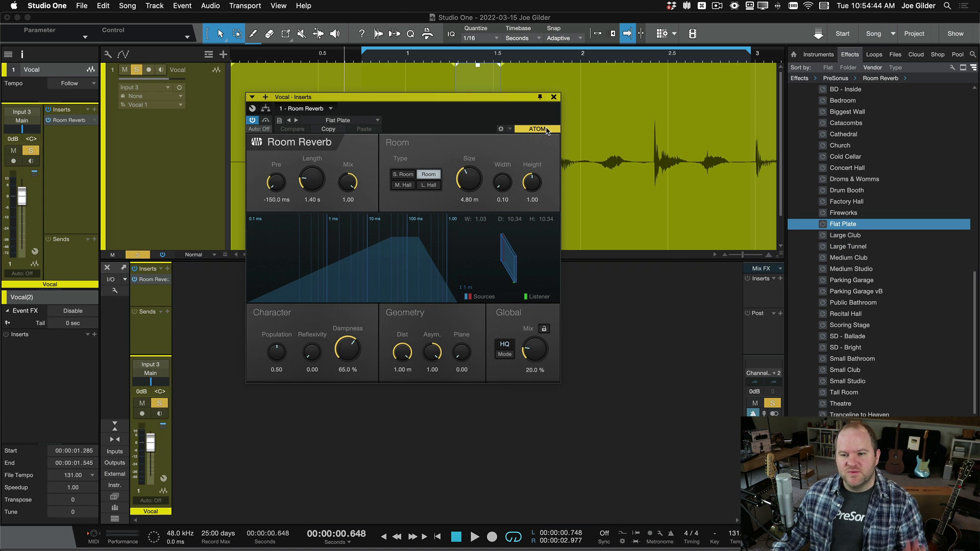
pyautogui.click(554, 97)
pyautogui.moveTo(846, 229); pyautogui.dragTo(151, 339)
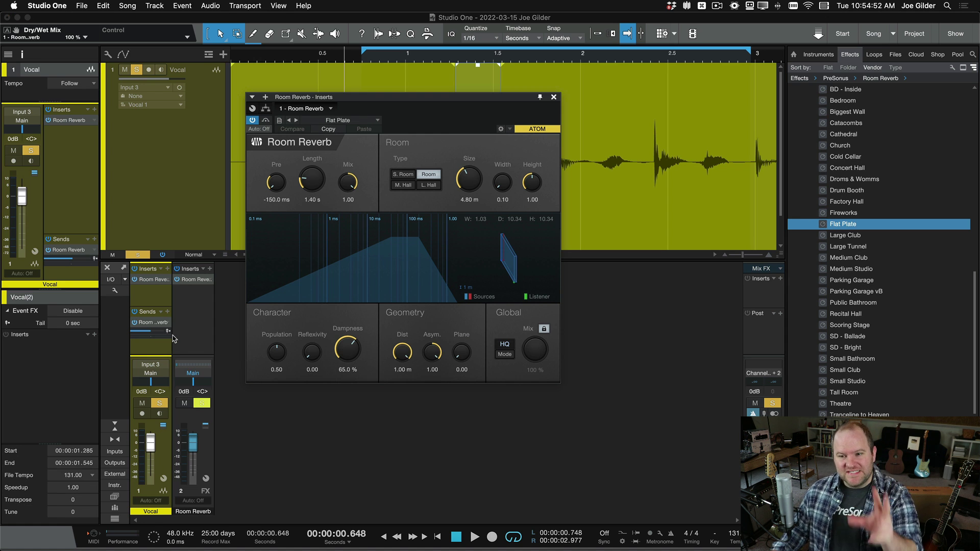
pyautogui.moveTo(149, 332); pyautogui.dragTo(140, 337)
pyautogui.click(191, 348)
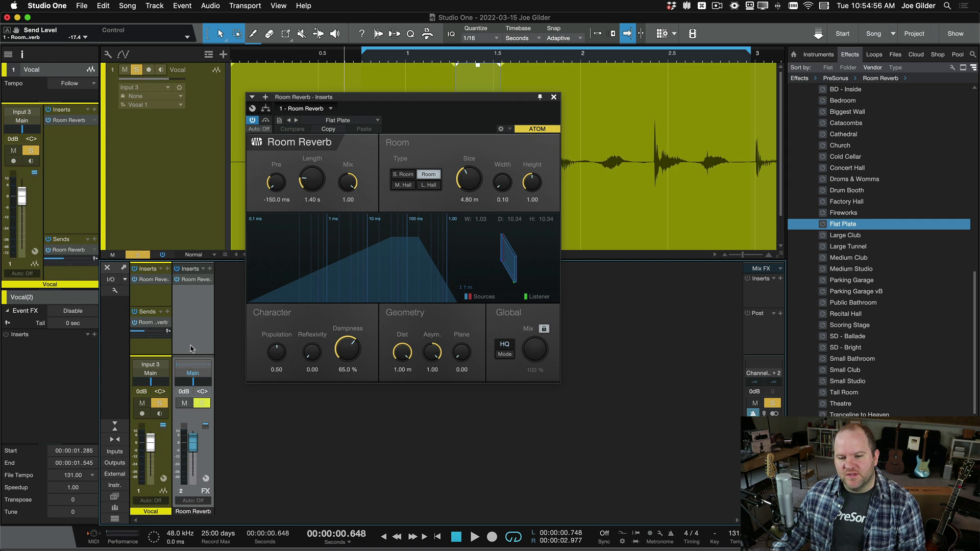
pyautogui.click(563, 106)
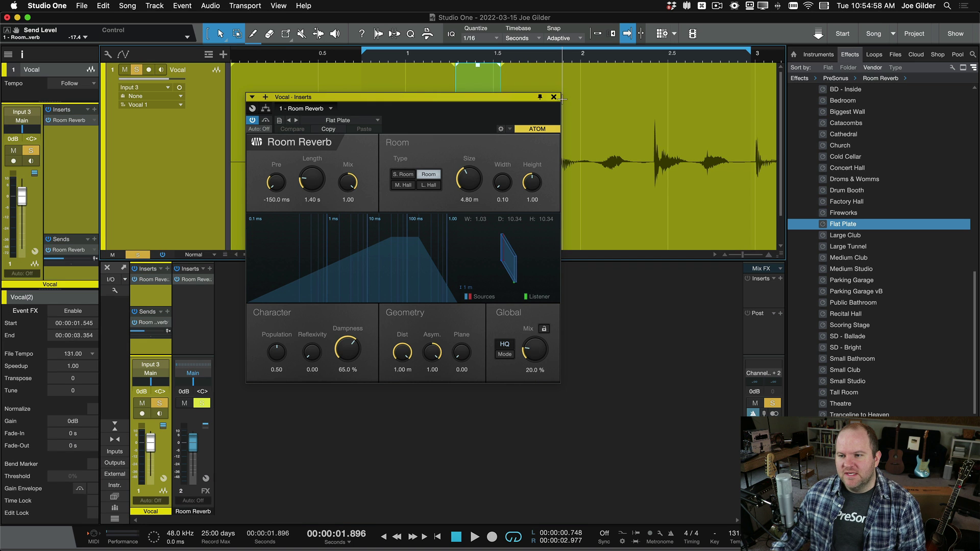
pyautogui.click(553, 96)
# - Add Room Reverb with the Flat Plate preset to the Event FX inserts of the isolated Vocal event
pyautogui.click(482, 186)
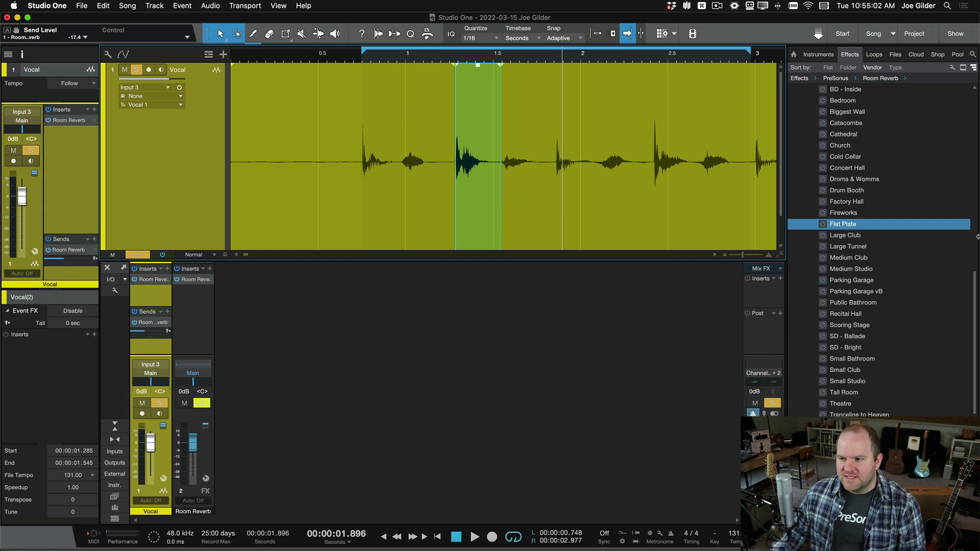
pyautogui.moveTo(866, 225); pyautogui.dragTo(23, 354)
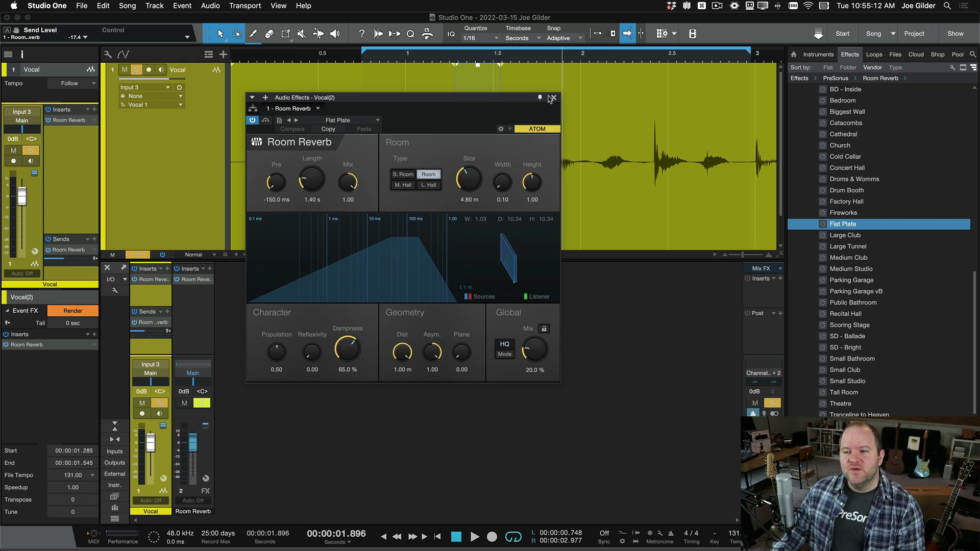
pyautogui.click(552, 98)
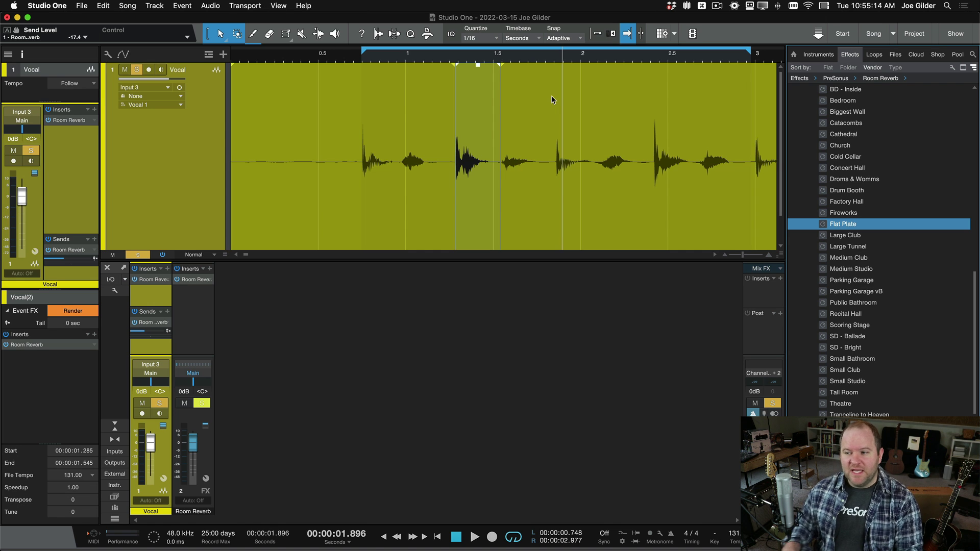